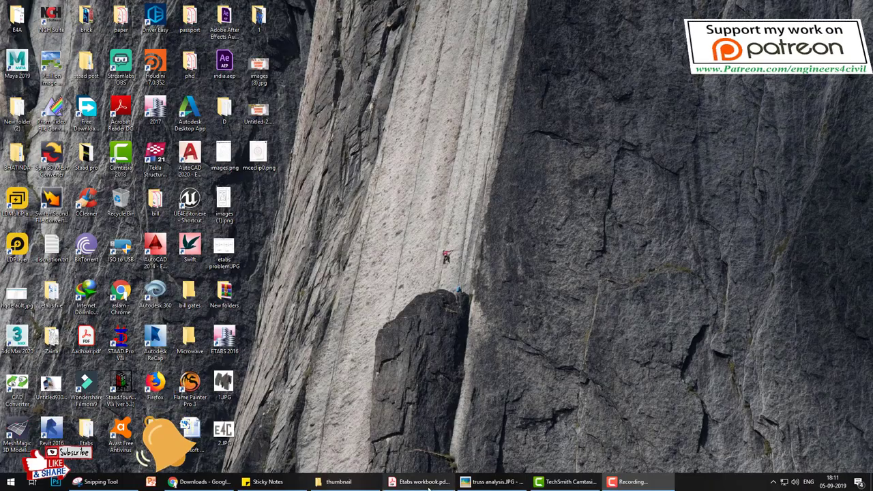
Open the truss analysis.JPG problem picture and examine the truss's height, support angles and base spans
left_click(429, 484)
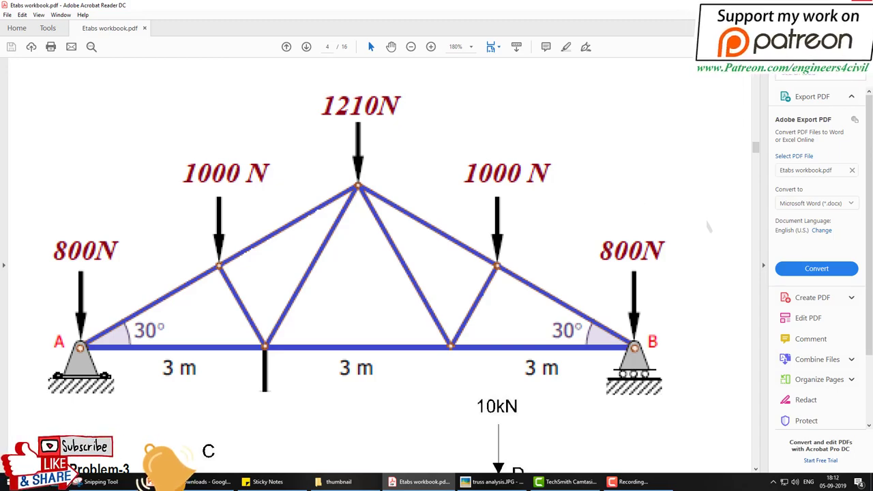
key("alt+F4")
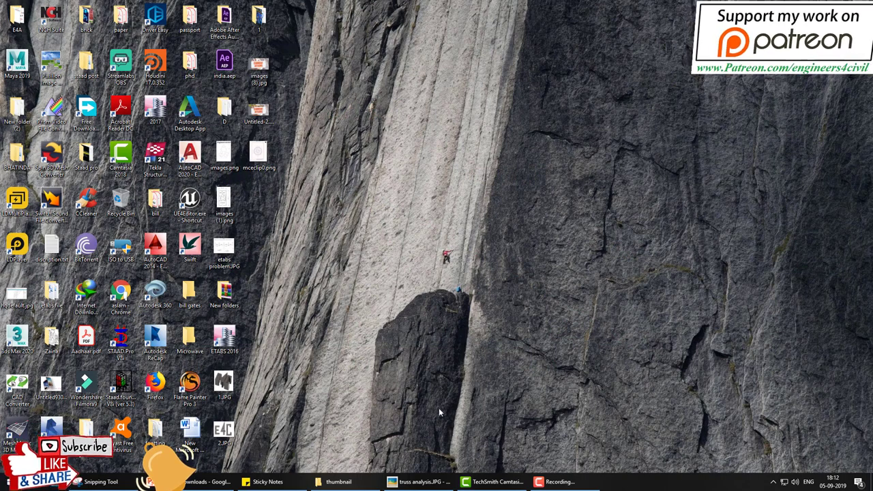
left_click(423, 482)
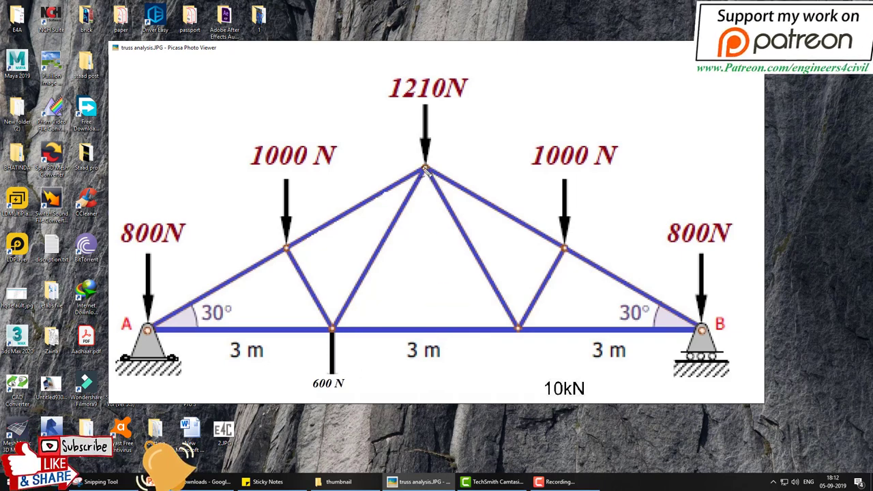
mouse_move(394, 165)
left_mouse_down()
mouse_move(465, 165)
mouse_move(407, 190)
mouse_move(427, 249)
mouse_move(429, 330)
left_mouse_up()
mouse_move(408, 294)
left_mouse_down()
mouse_move(431, 330)
mouse_move(464, 283)
left_mouse_up()
mouse_move(231, 296)
left_mouse_down()
mouse_move(193, 300)
mouse_move(194, 274)
left_mouse_up()
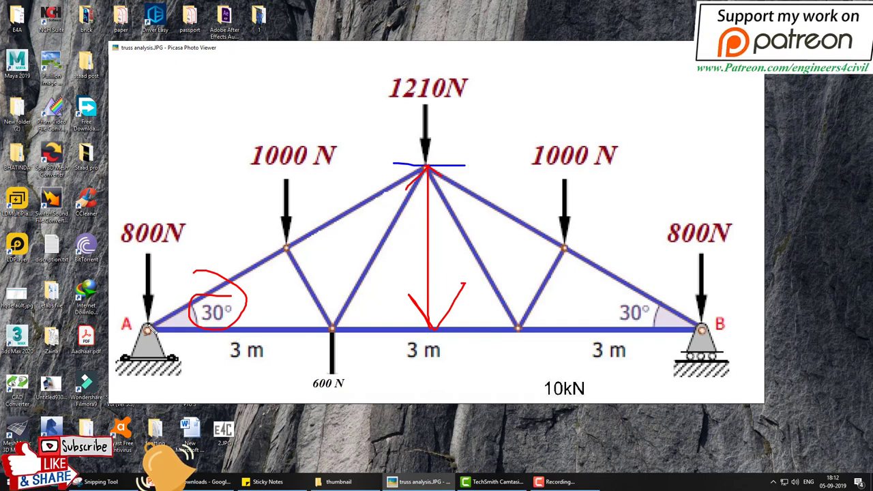
left_click_drag(153, 326, 489, 196)
left_click_drag(153, 330, 601, 337)
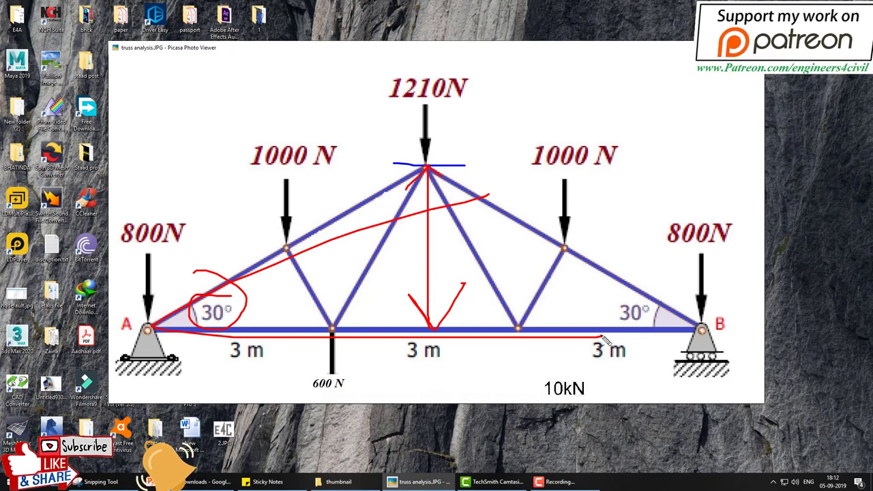
key("Escape")
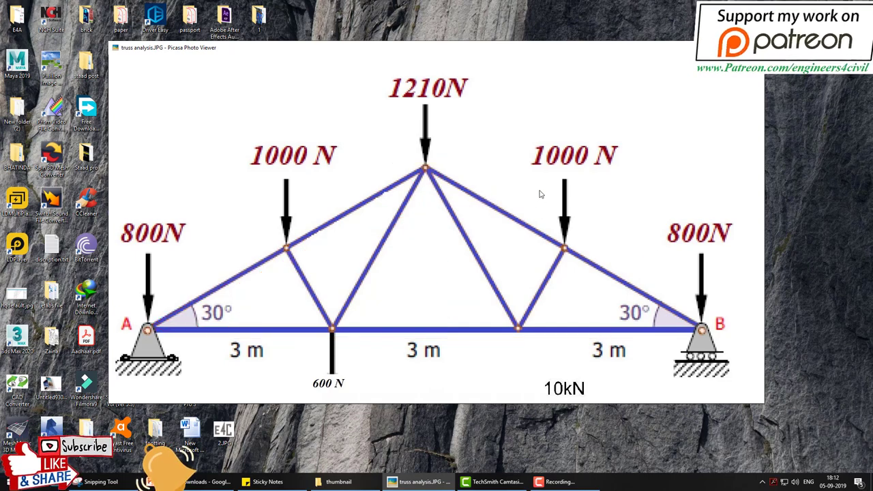
left_click_drag(579, 110, 707, 110)
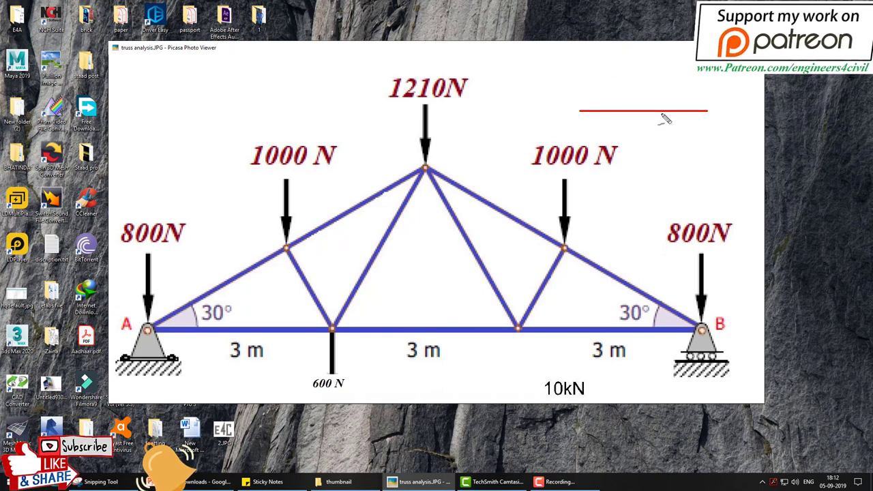
mouse_move(639, 109)
left_mouse_down()
mouse_move(639, 68)
mouse_move(588, 114)
left_mouse_up()
left_click_drag(639, 61, 693, 110)
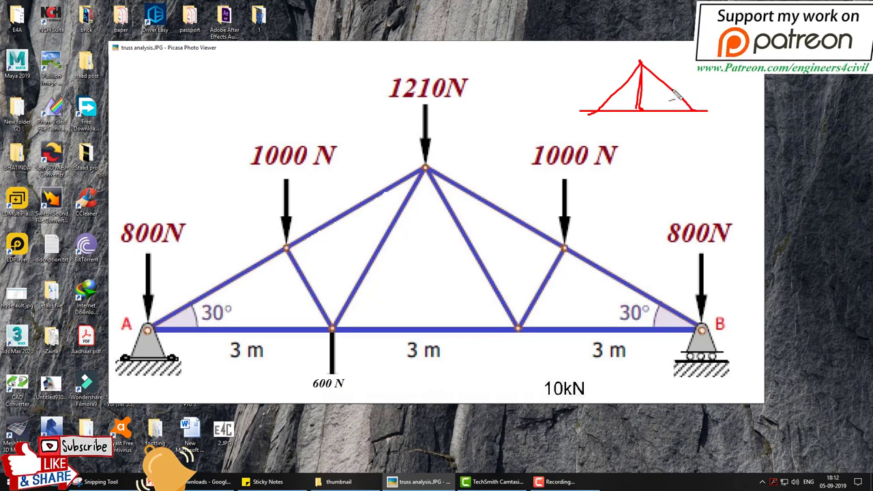
mouse_move(616, 95)
left_mouse_down()
mouse_move(629, 87)
mouse_move(625, 97)
mouse_move(644, 117)
left_mouse_up()
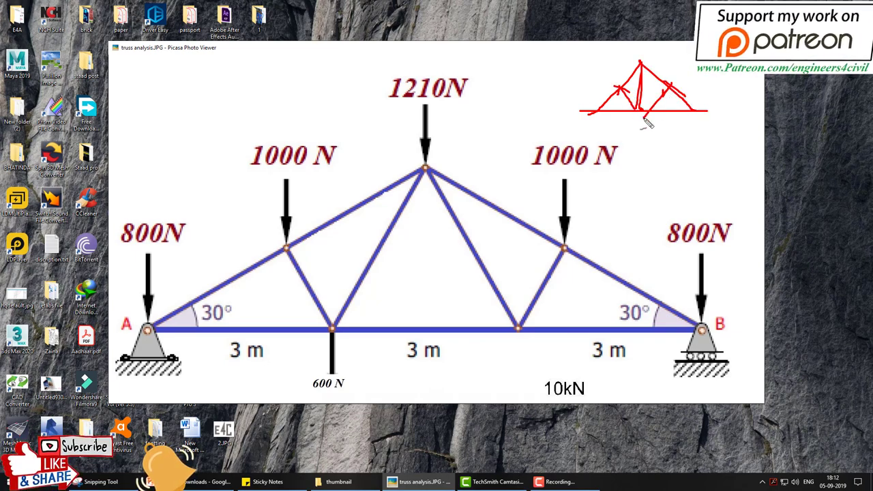
mouse_move(640, 64)
left_mouse_down()
mouse_move(621, 107)
mouse_move(635, 109)
left_mouse_up()
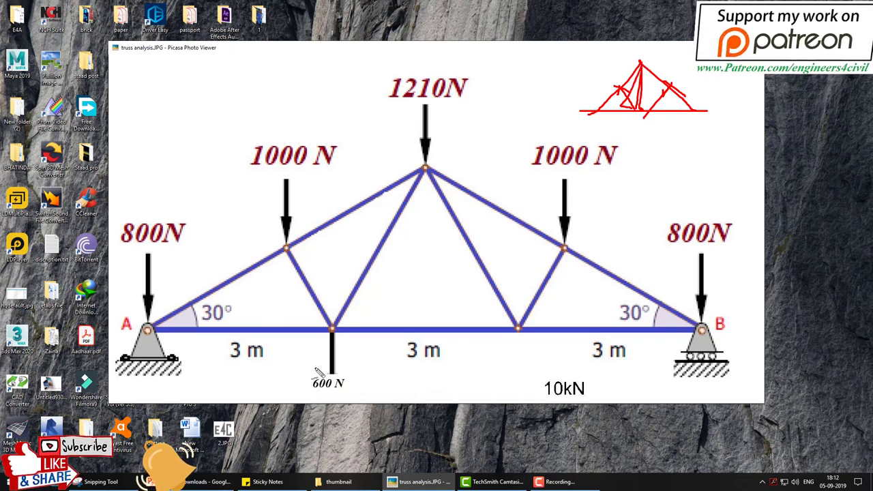
key("Escape")
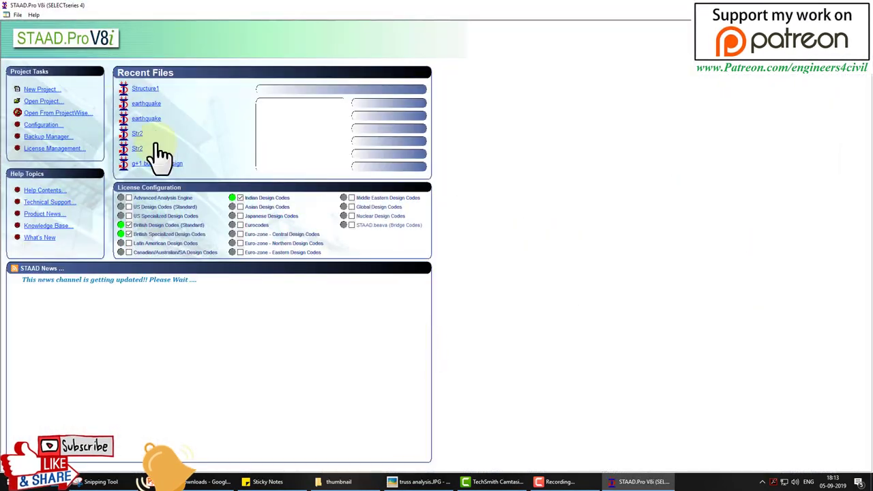
In STAAD.Pro, create a new Space structure named "truss analysis" with metre and kilonewton units
left_click(45, 90)
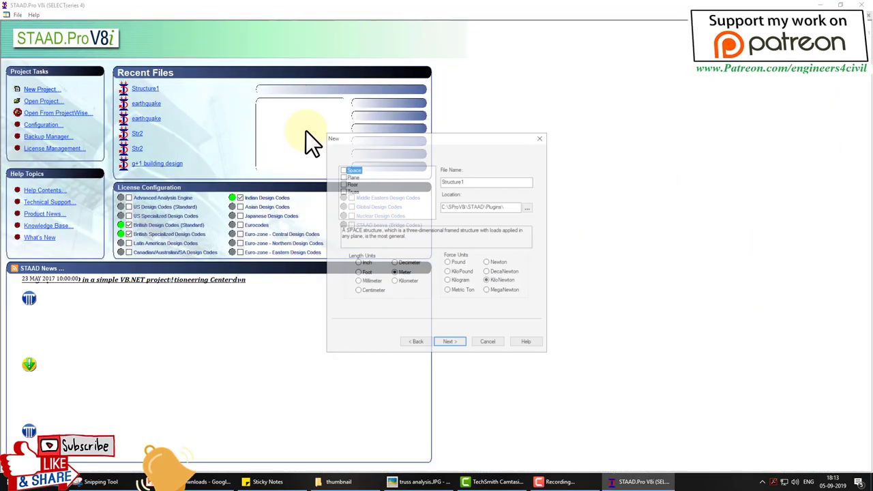
left_click_drag(474, 182, 377, 181)
type("truss analysis")
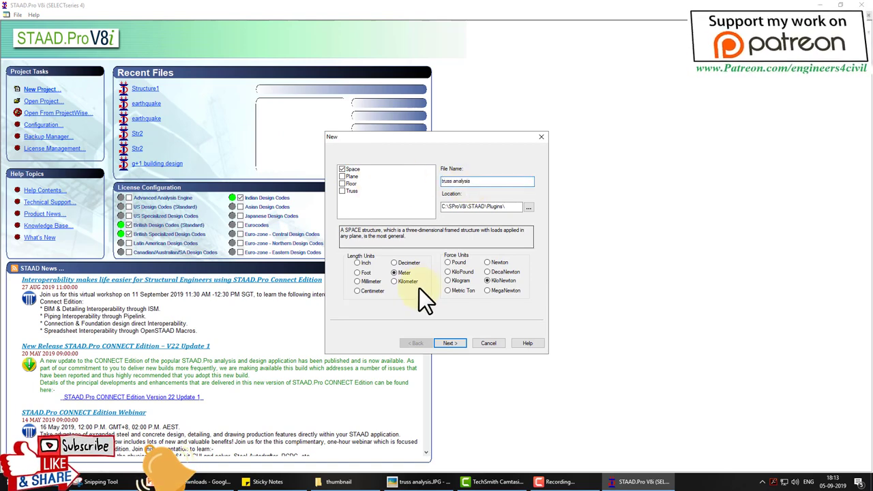
left_click(460, 342)
left_click(460, 342)
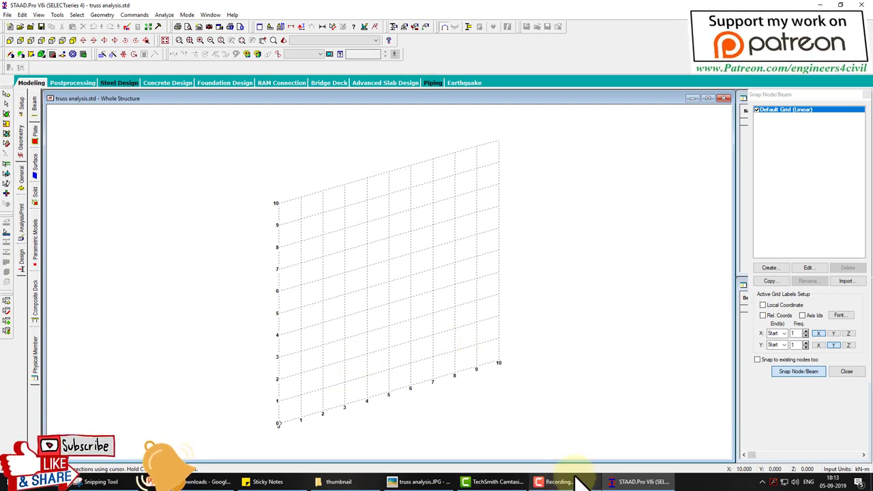
Check the bottom chord in the truss picture and draw it as a 9 m beam along the X axis from the grid origin
left_click(418, 480)
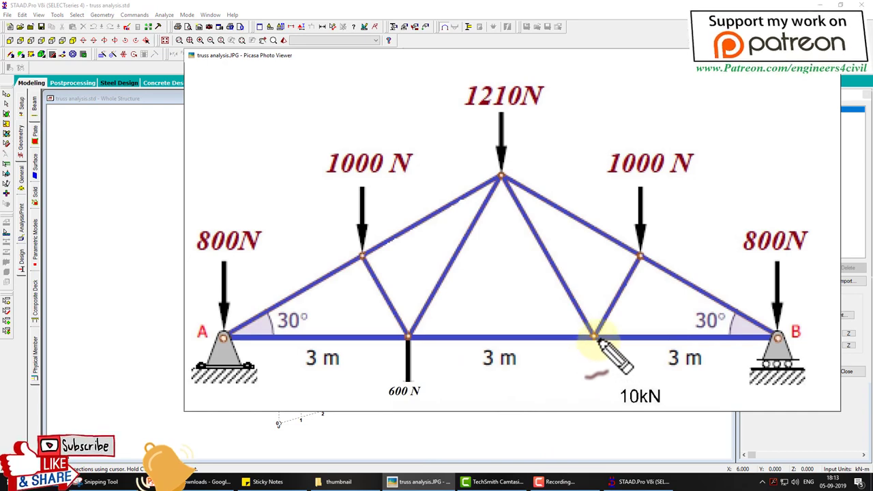
left_click_drag(225, 337, 761, 335)
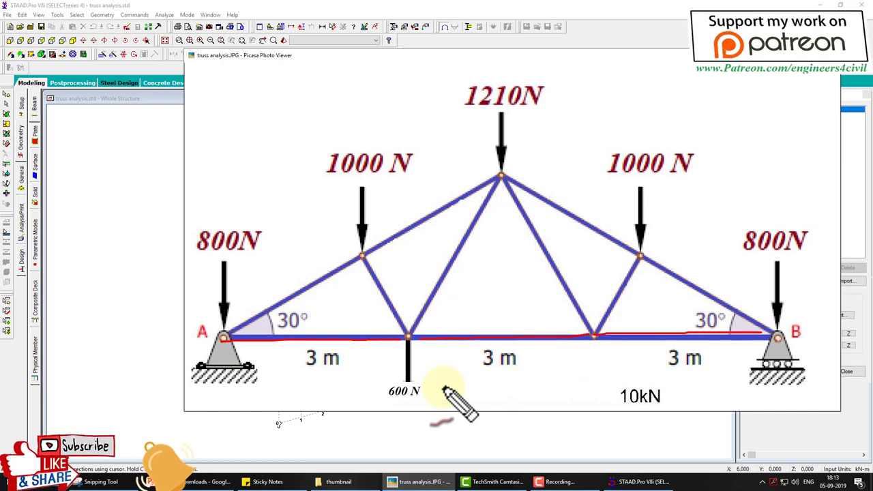
mouse_move(225, 336)
left_mouse_down()
mouse_move(779, 337)
mouse_move(234, 343)
mouse_move(245, 347)
left_mouse_up()
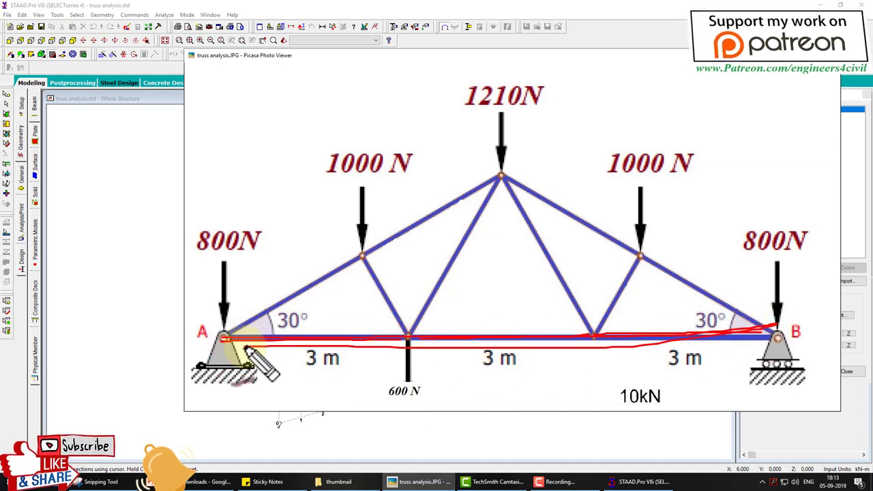
key("Escape")
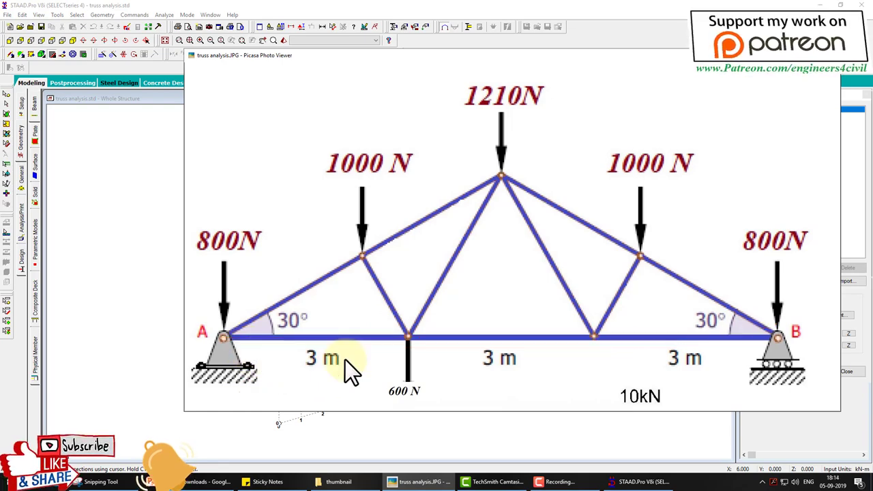
left_click(631, 482)
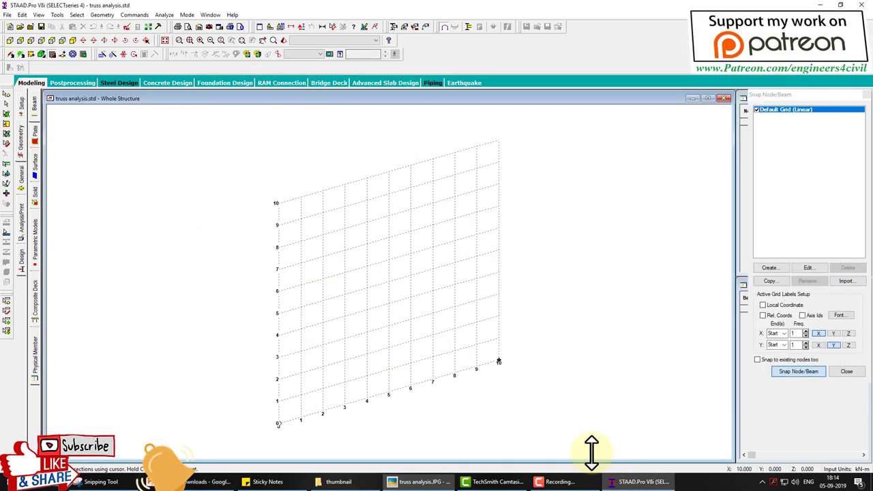
left_click(474, 368)
key("Escape")
middle_click_drag(315, 343, 333, 259)
left_click(304, 236)
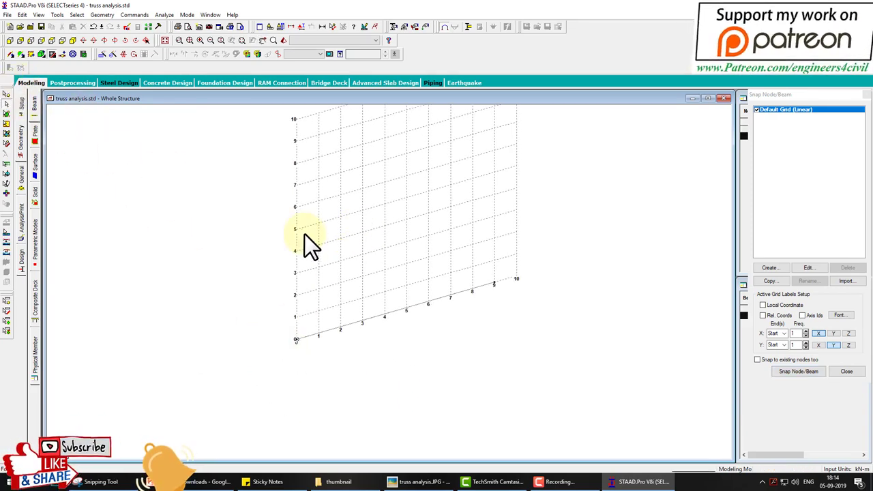
left_click(133, 54)
left_click_drag(371, 189, 188, 60)
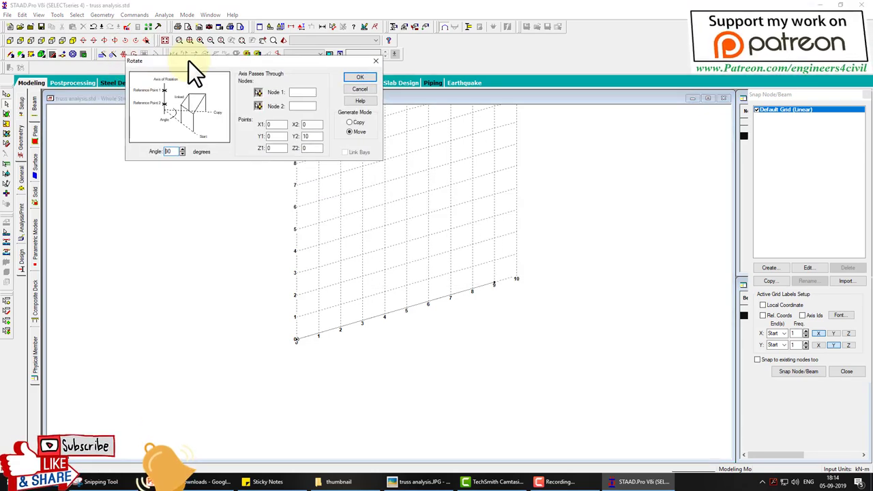
key("ctrl+shift+d")
mouse_move(268, 88)
left_mouse_down()
mouse_move(246, 109)
mouse_move(278, 94)
left_mouse_up()
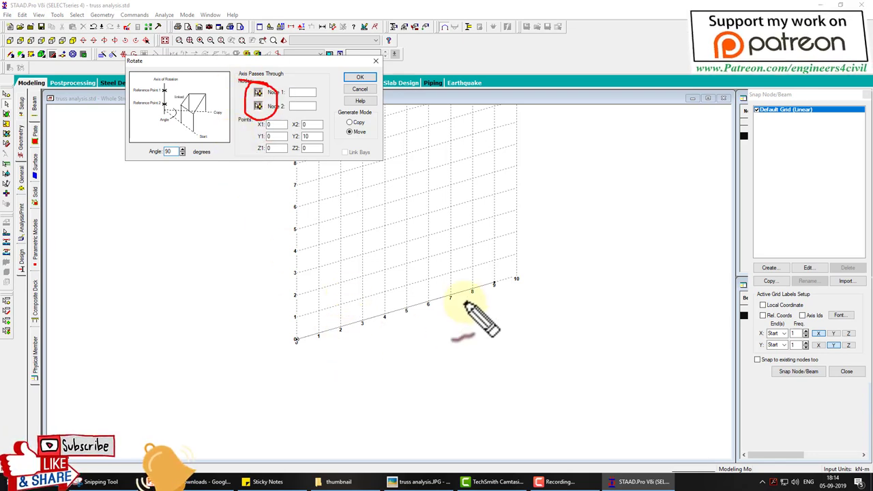
left_click_drag(295, 340, 484, 193)
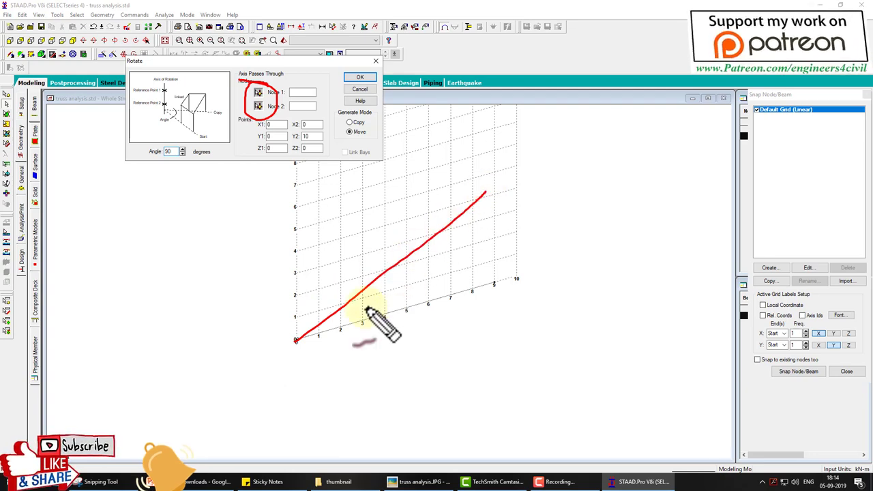
left_click_drag(339, 310, 348, 334)
mouse_move(363, 300)
left_mouse_down()
mouse_move(399, 297)
mouse_move(388, 306)
left_mouse_up()
left_click_drag(426, 285, 423, 289)
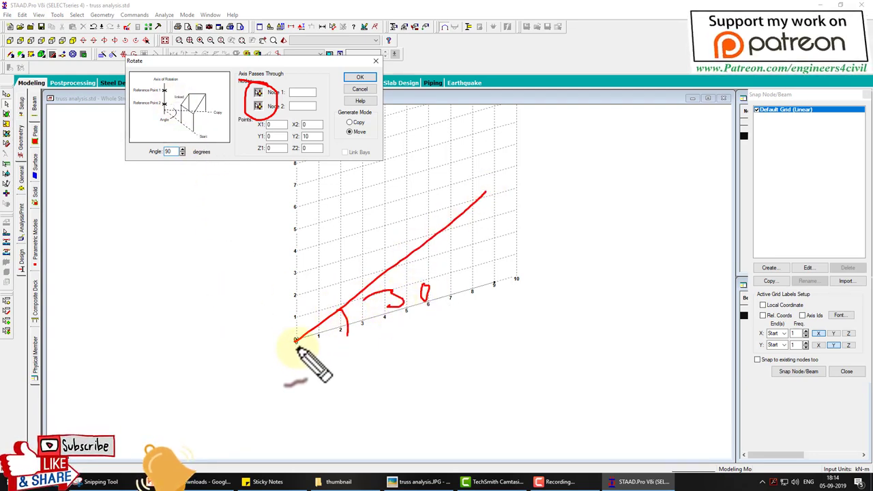
mouse_move(296, 341)
left_mouse_down()
mouse_move(376, 435)
mouse_move(290, 351)
mouse_move(321, 353)
mouse_move(328, 384)
mouse_move(364, 426)
left_mouse_up()
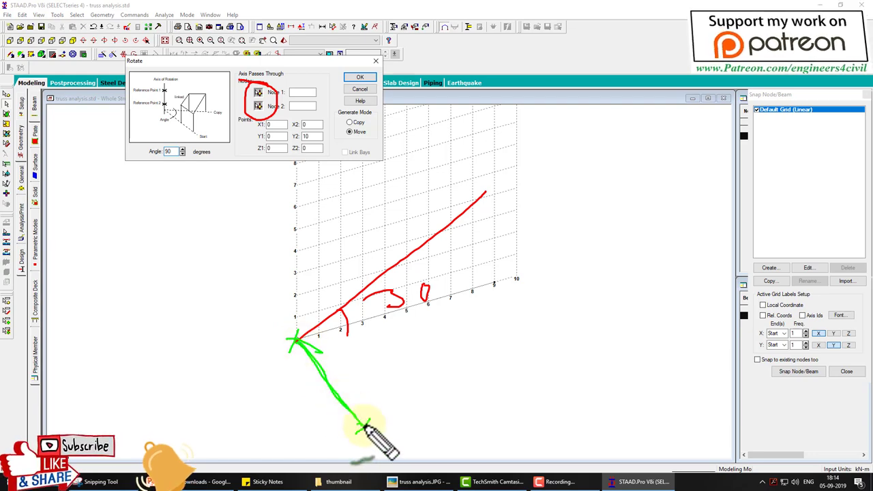
key("Escape")
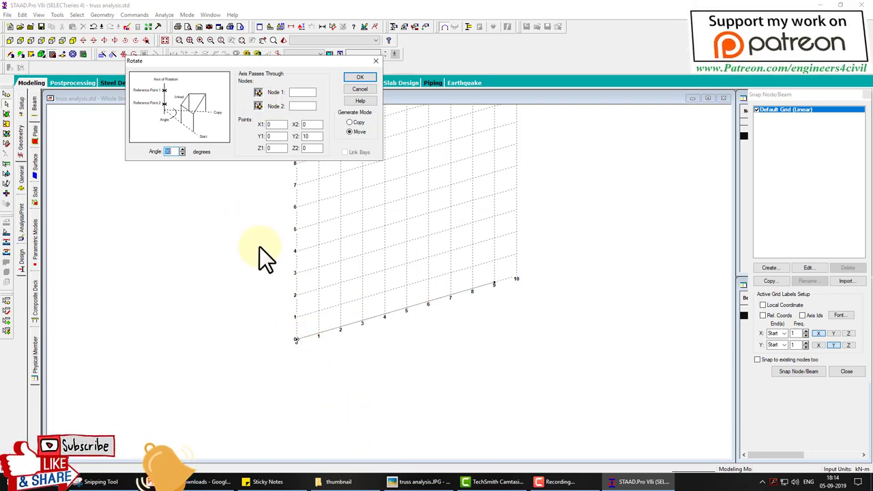
Translationally repeat the origin node one step of 5 m along global Z, linking it to its copy with a beam
left_click(7, 95)
left_click_drag(279, 315, 313, 358)
left_click(367, 86)
left_click(101, 54)
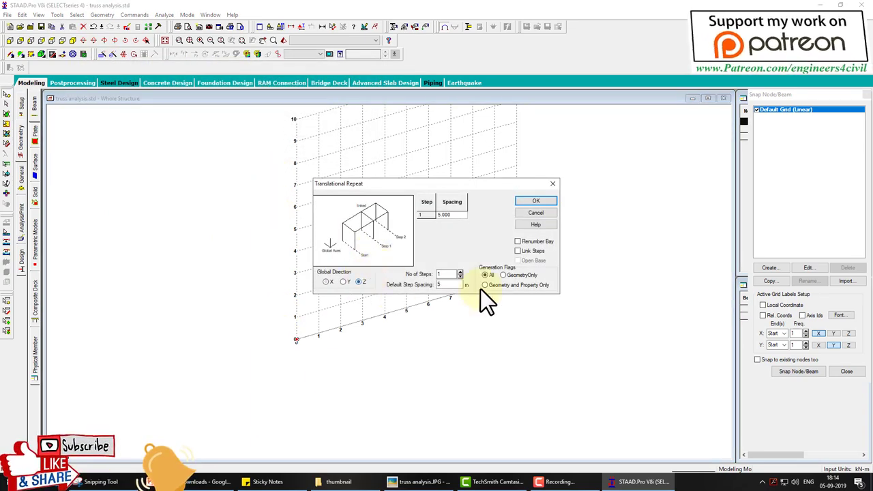
left_click(538, 202)
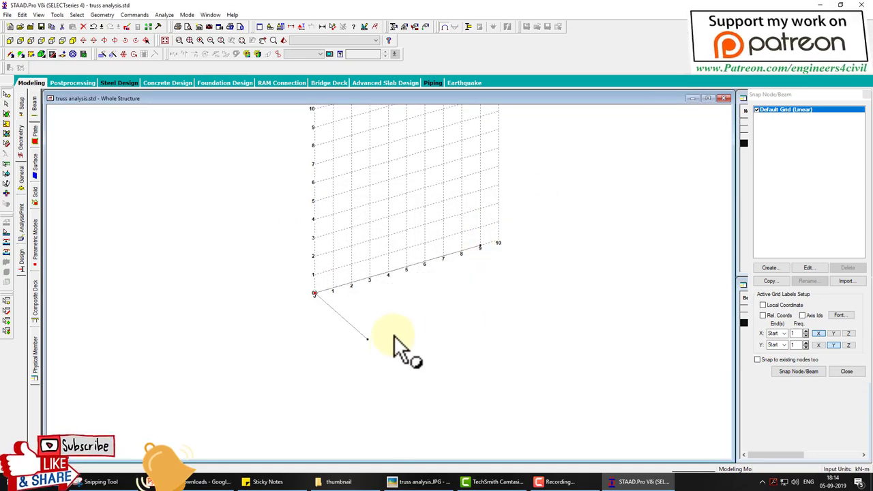
left_click(582, 488)
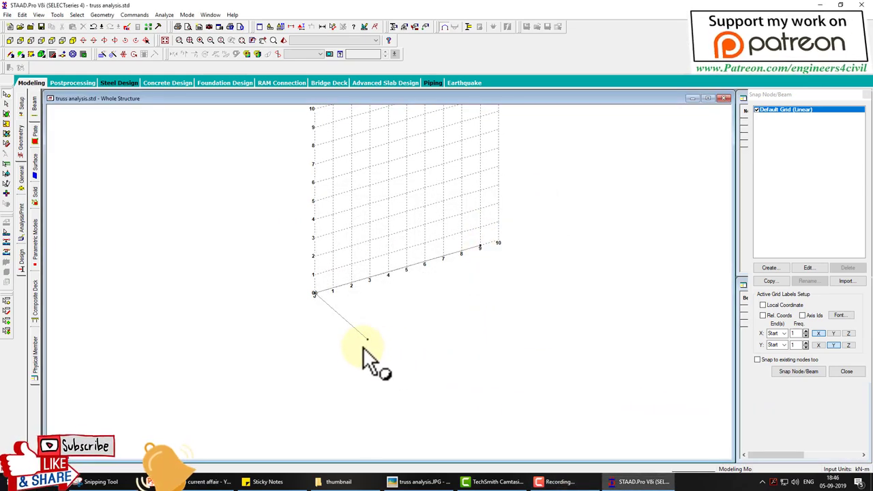
left_click_drag(312, 294, 367, 339)
mouse_move(314, 293)
left_mouse_down()
mouse_move(479, 263)
mouse_move(502, 251)
left_mouse_up()
left_click_drag(335, 269, 433, 173)
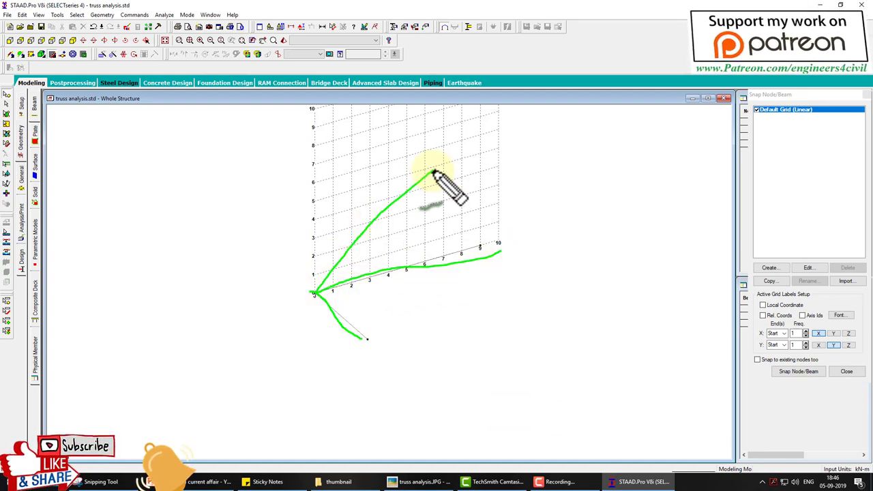
key("Escape")
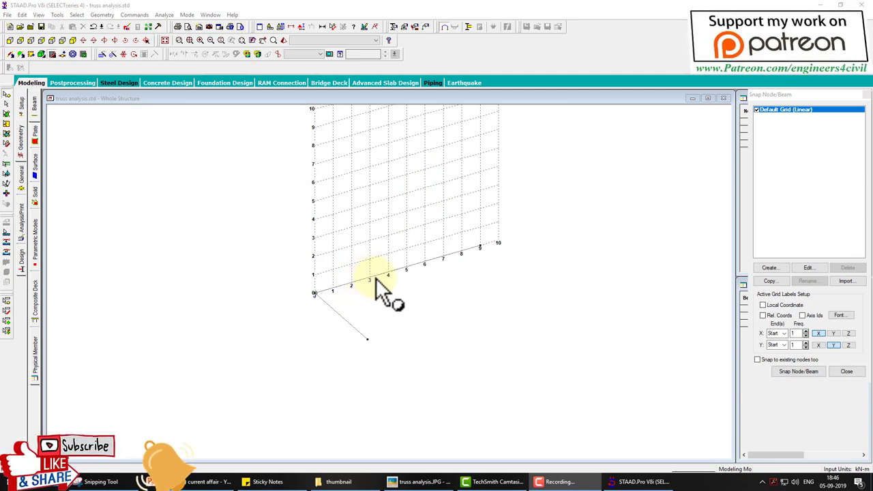
Select the 9 m bottom chord beam along the X axis
left_click(375, 278)
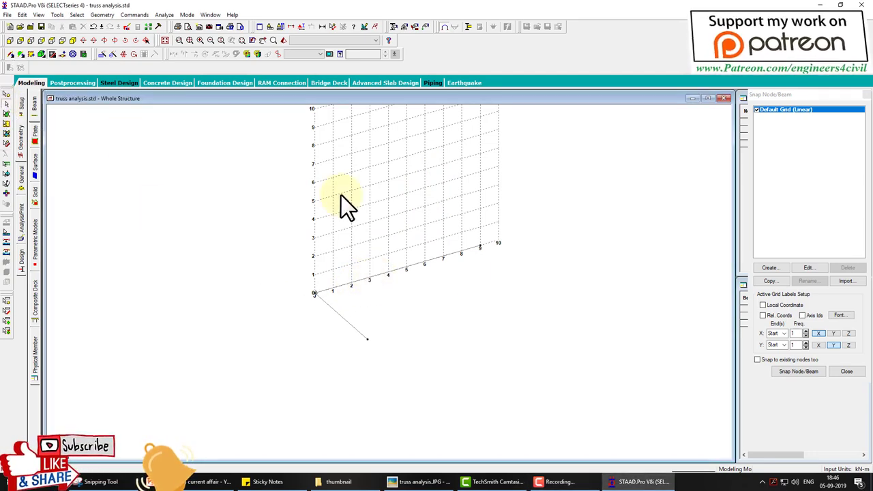
left_click(418, 265)
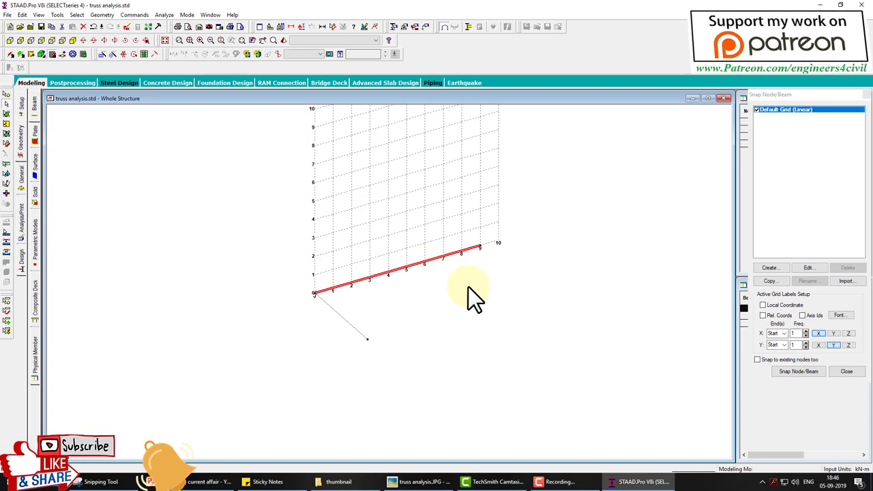
left_click(111, 55)
left_click_drag(388, 179, 260, 94)
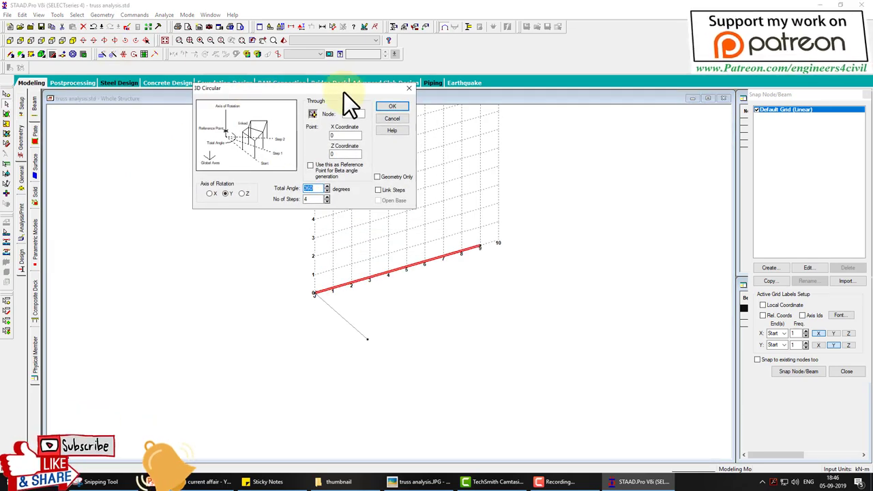
left_click(407, 90)
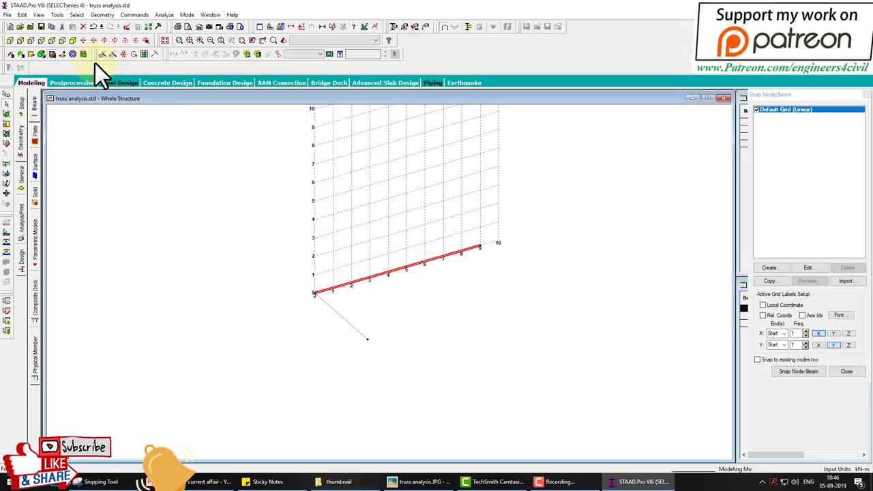
left_click(134, 55)
left_click(543, 202)
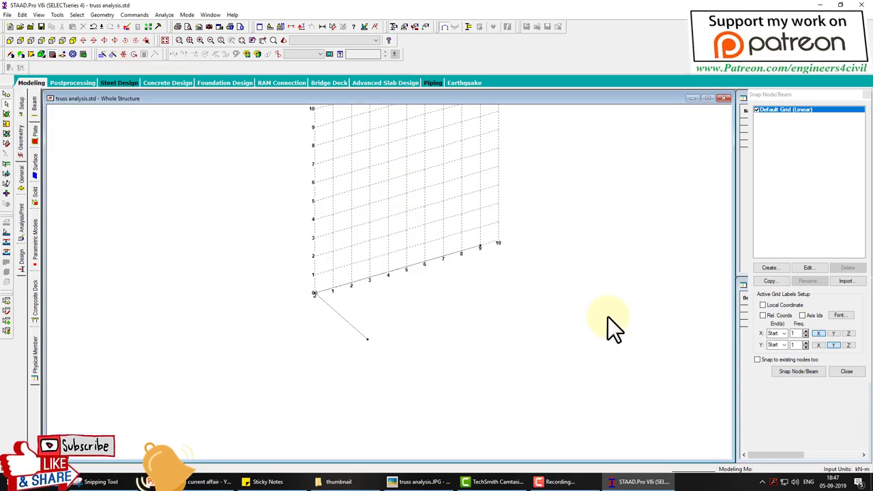
mouse_move(313, 293)
left_mouse_down()
mouse_move(366, 350)
mouse_move(380, 321)
mouse_move(311, 349)
left_mouse_up()
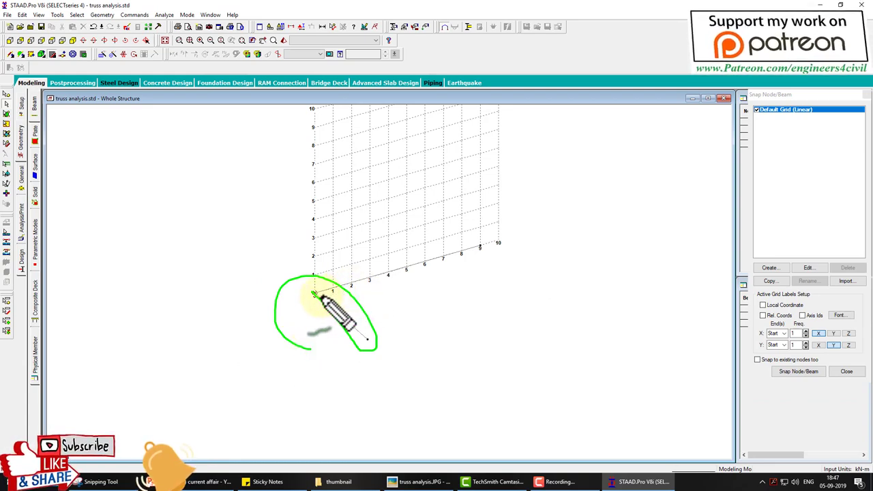
left_click_drag(314, 293, 474, 260)
left_click_drag(315, 294, 429, 225)
key("Escape")
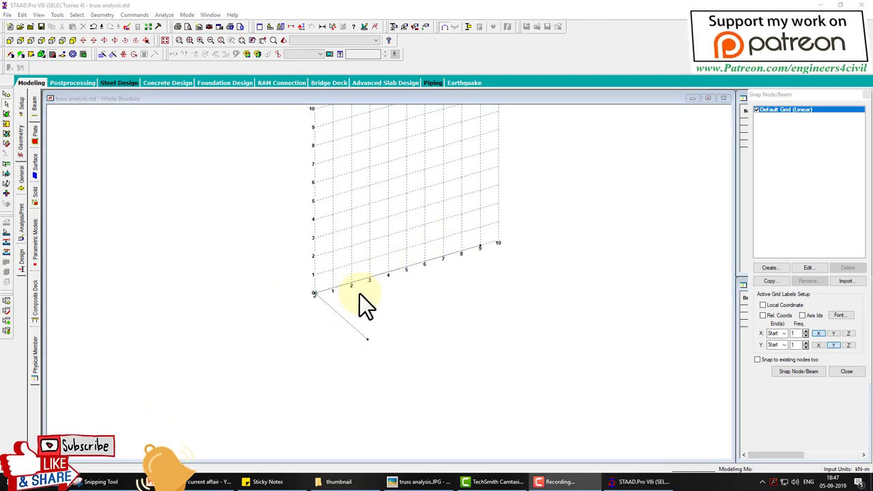
Rotate a copy of the 9 m bottom chord by 30° about the axis through the origin node and its 5 m Z offset node
left_click(368, 277)
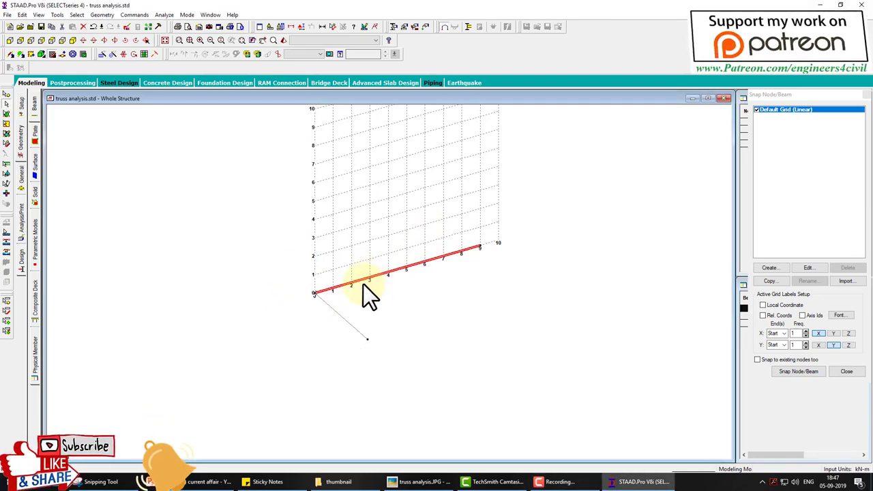
left_click(134, 56)
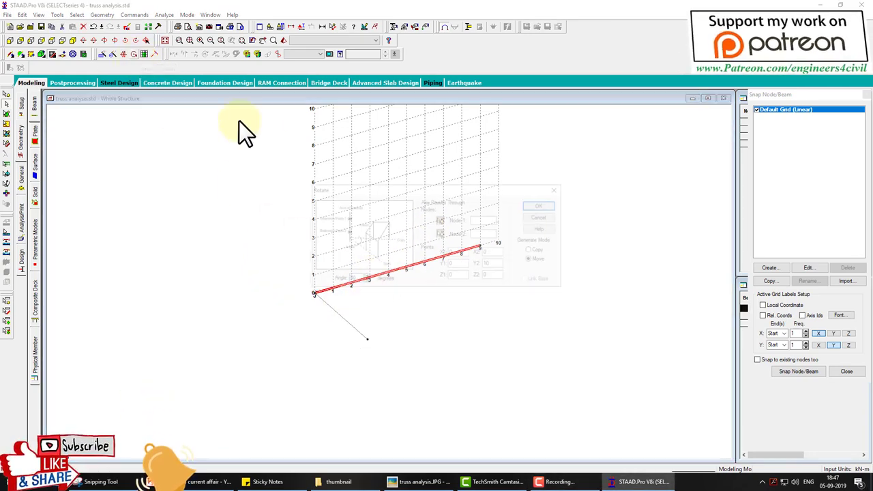
left_click_drag(337, 184, 160, 110)
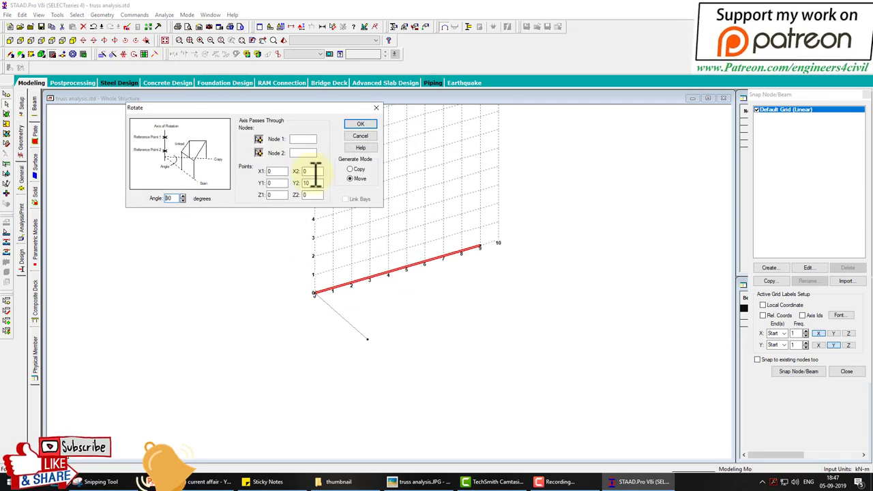
left_click(313, 293)
left_click(258, 153)
left_click(367, 339)
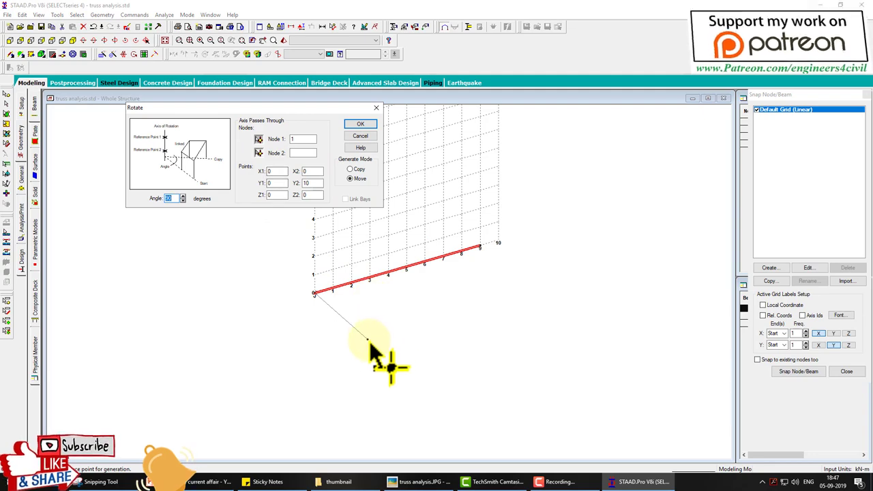
left_click_drag(179, 199, 148, 199)
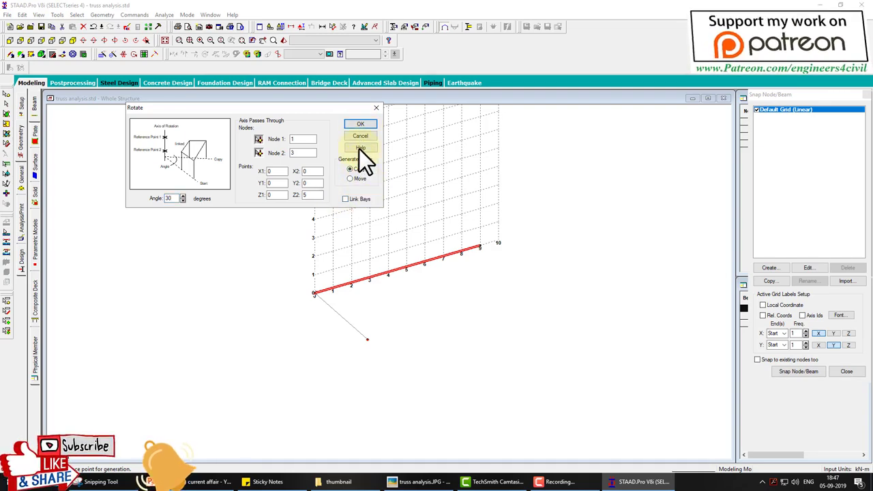
left_click(360, 124)
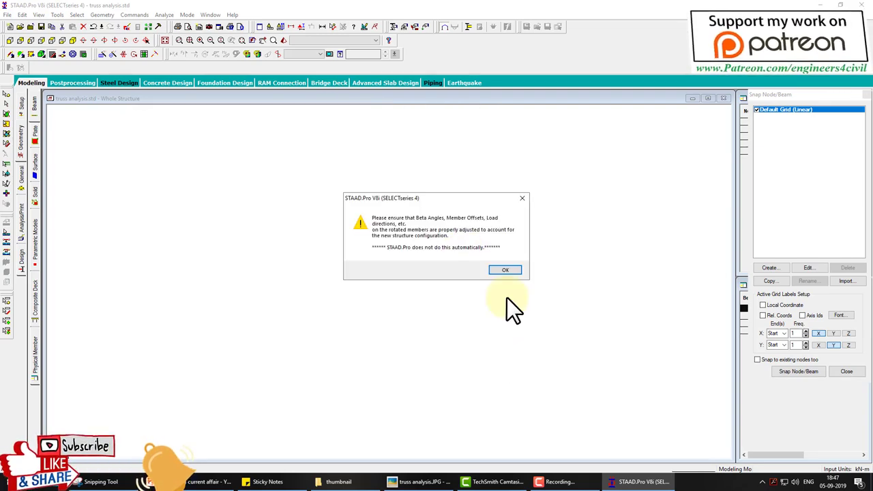
left_click(505, 270)
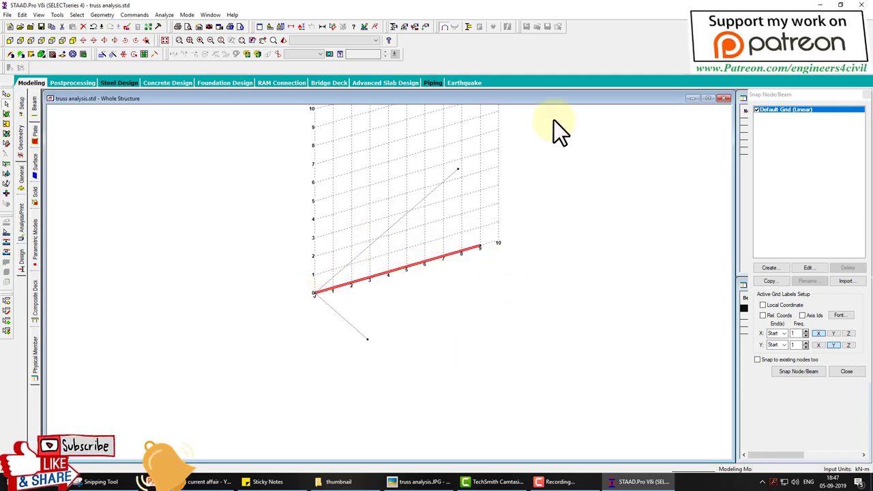
Check the chord angle at support B in the truss picture and repeat the bottom chord's 9 m end node 5 m along Z with linked steps
left_click(419, 481)
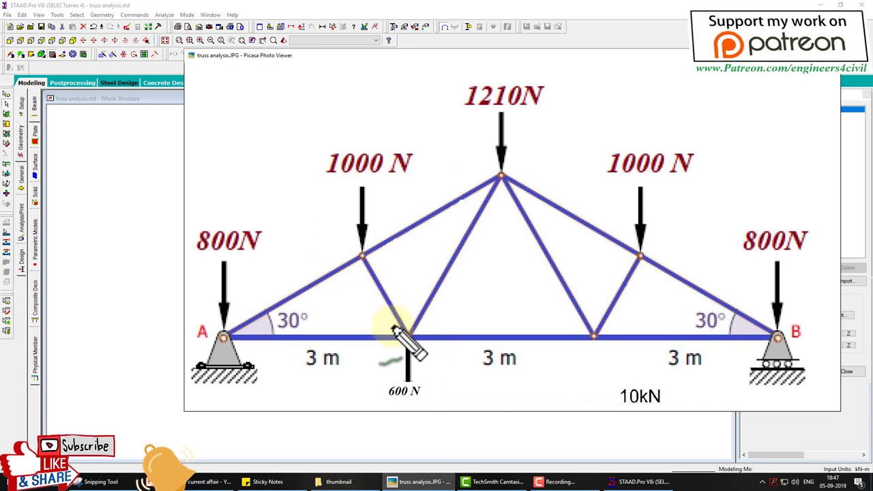
left_click_drag(225, 335, 600, 133)
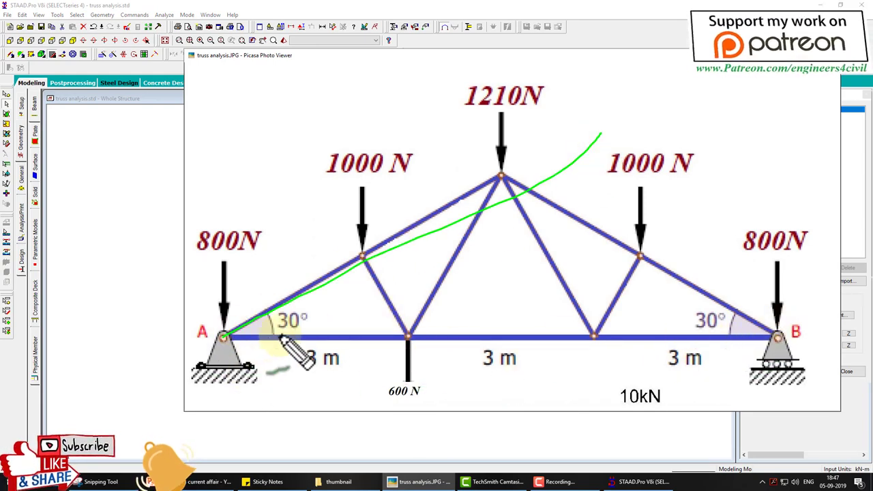
mouse_move(777, 306)
left_mouse_down()
mouse_move(774, 392)
mouse_move(668, 280)
left_mouse_up()
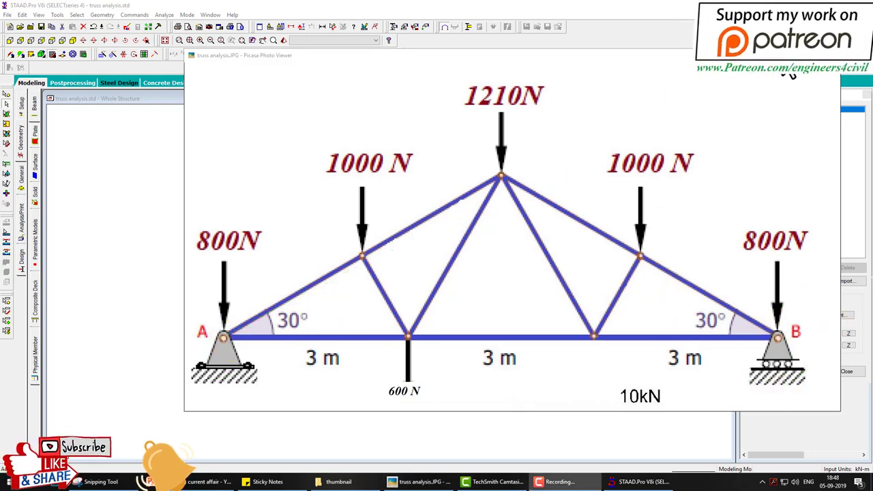
left_click(781, 54)
left_click(455, 332)
left_click_drag(464, 229, 536, 285)
left_click(102, 55)
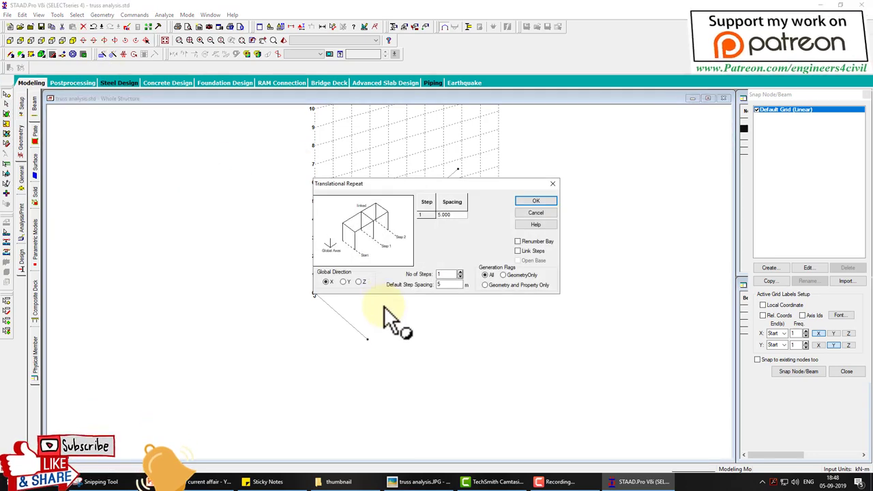
left_click(536, 203)
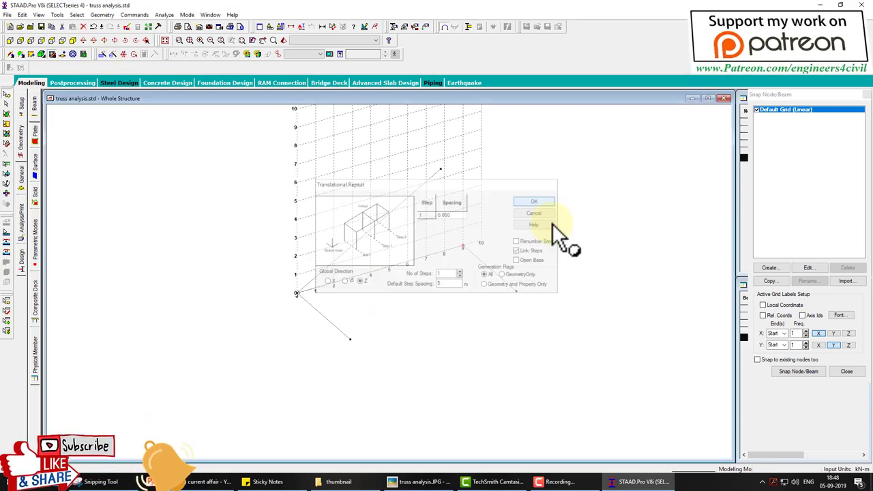
Try to rotate a copy of the bottom chord by 30° about the Z-direction beam at its 9 m end
left_click(403, 266)
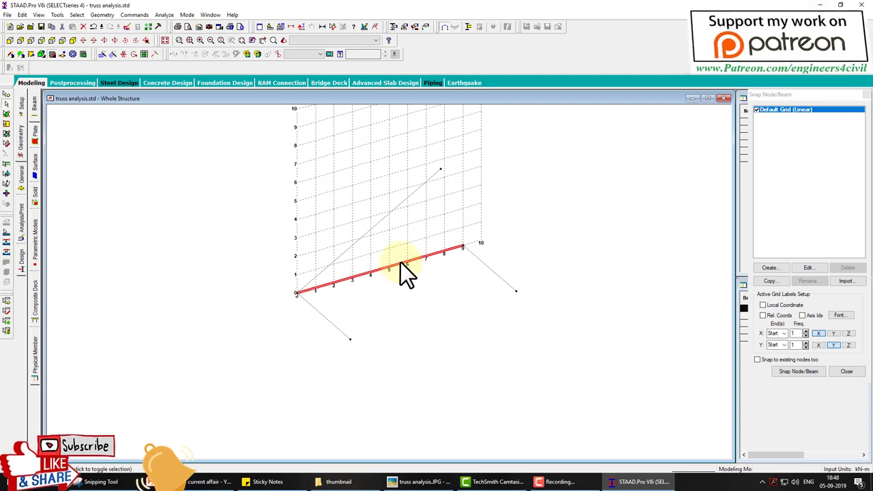
left_click(139, 56)
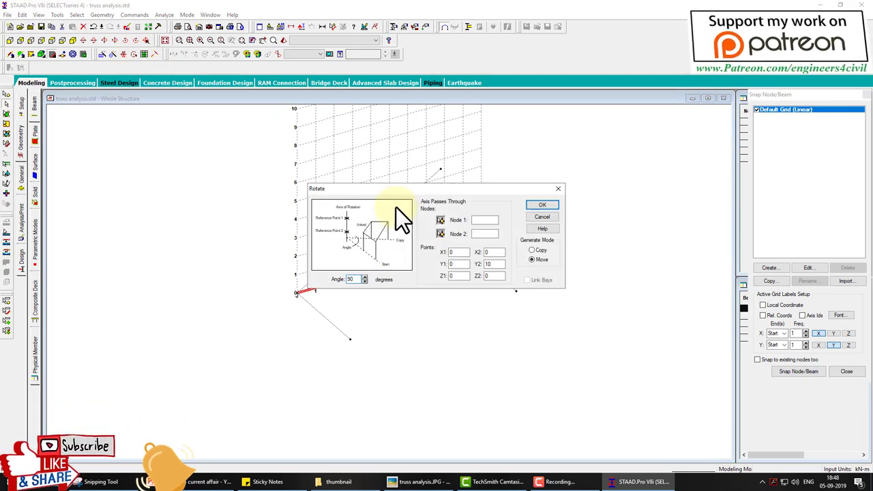
left_click(184, 190)
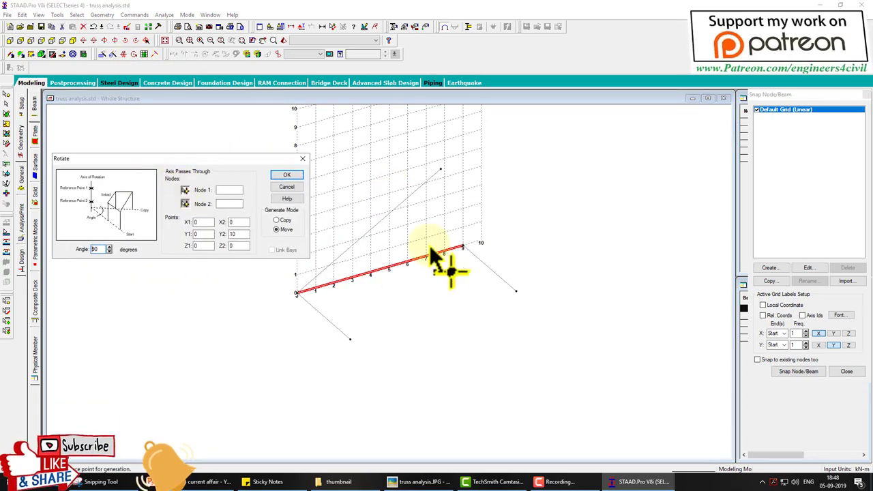
left_click(463, 244)
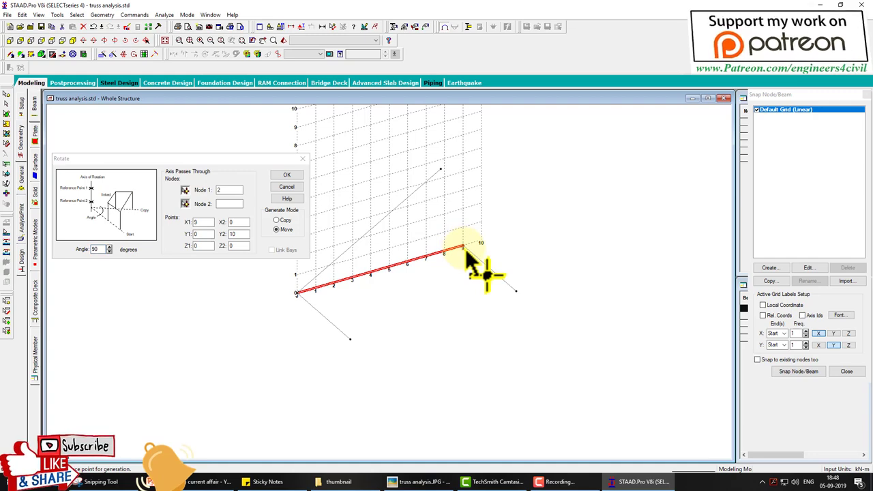
left_click(184, 204)
left_click(517, 292)
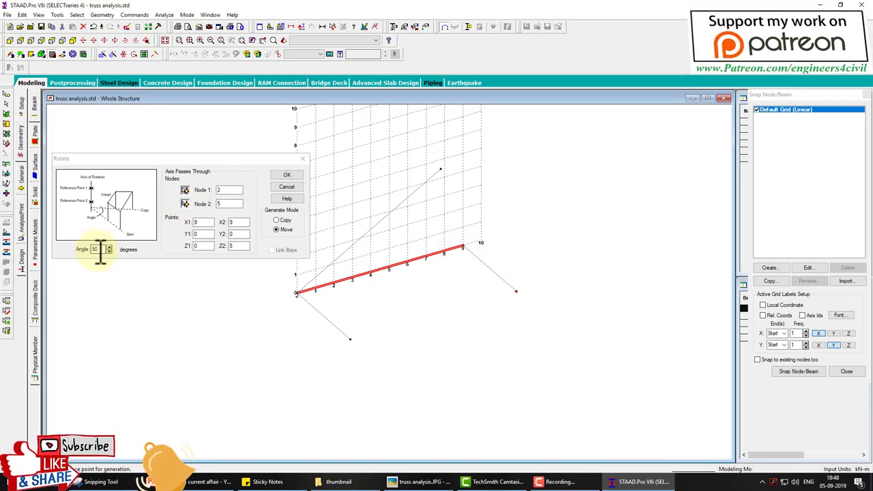
left_click_drag(100, 250, 53, 249)
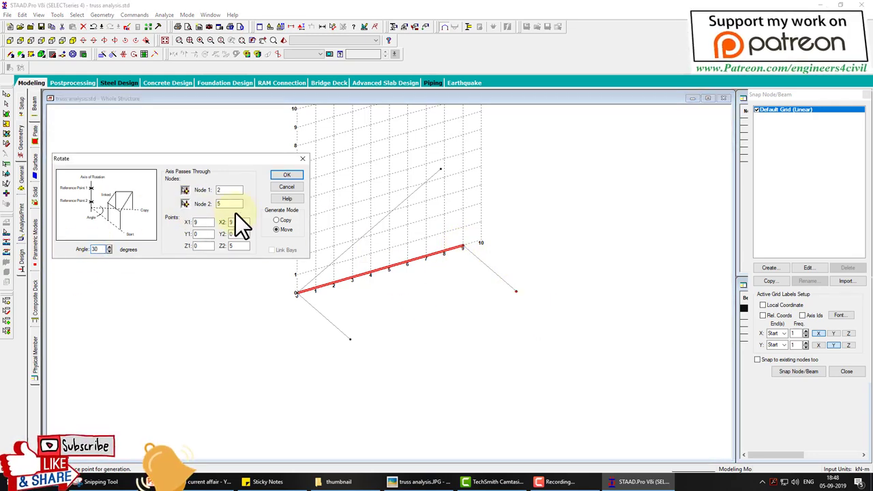
left_click(277, 220)
left_click(288, 176)
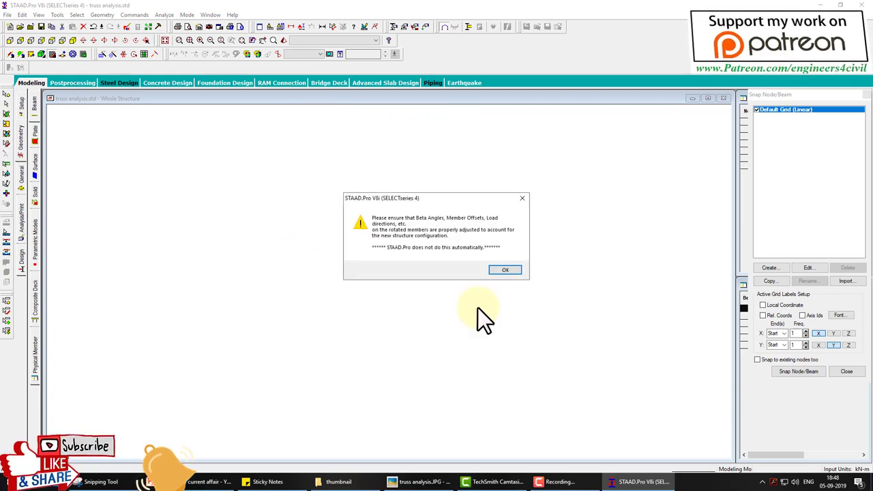
left_click(506, 270)
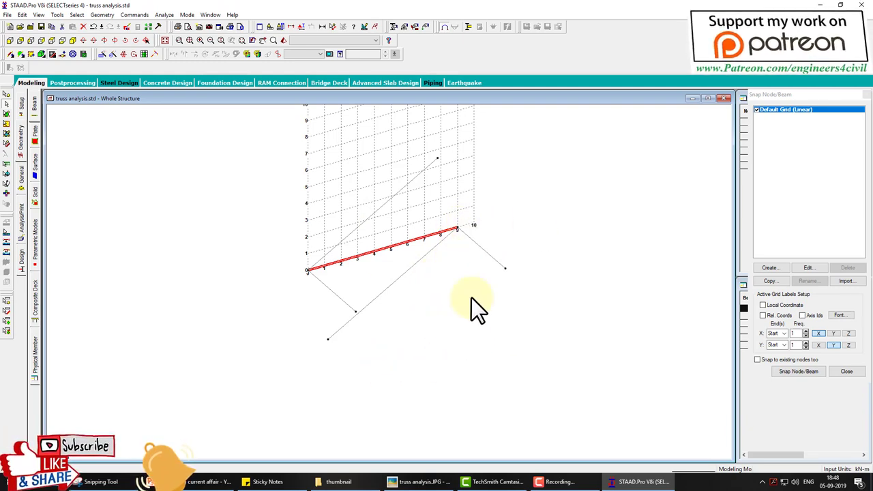
Undo the last rotated copy of the bottom chord
key("F10")
left_click(453, 259)
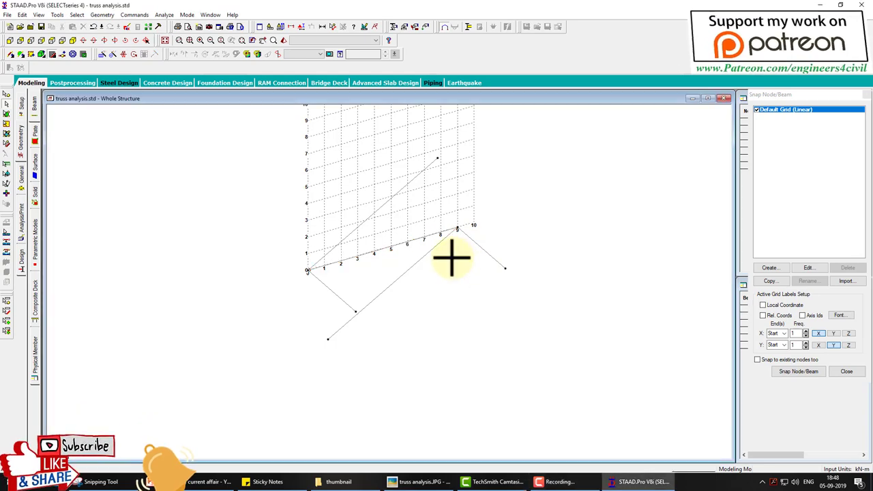
key("ctrl+z")
Rotate a copy of the bottom chord by -30° about the axis through its 9 m end node and that node's Z offset copy
left_click(443, 251)
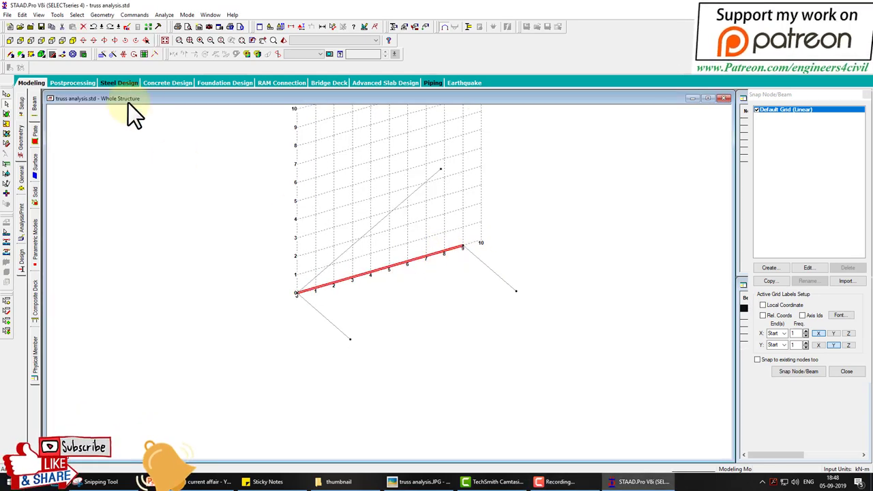
left_click(144, 54)
left_click_drag(352, 190, 124, 112)
left_click_drag(131, 198, 78, 198)
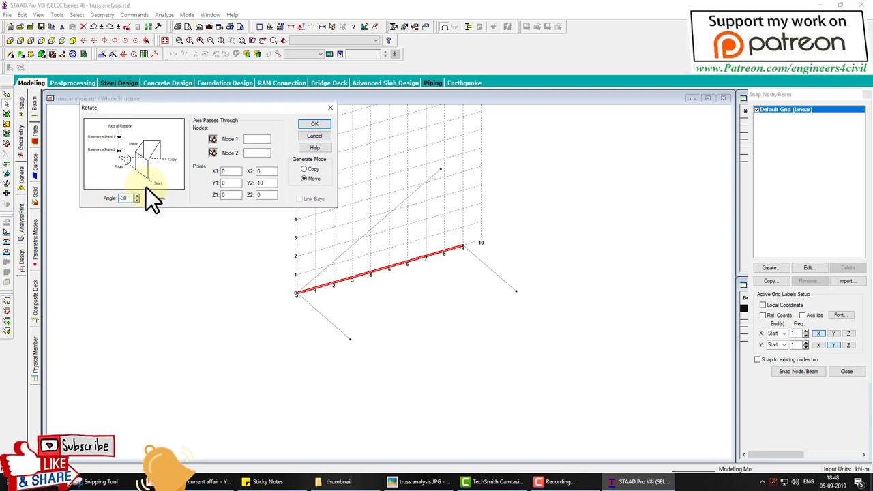
left_click(462, 246)
left_click(212, 152)
left_click(516, 291)
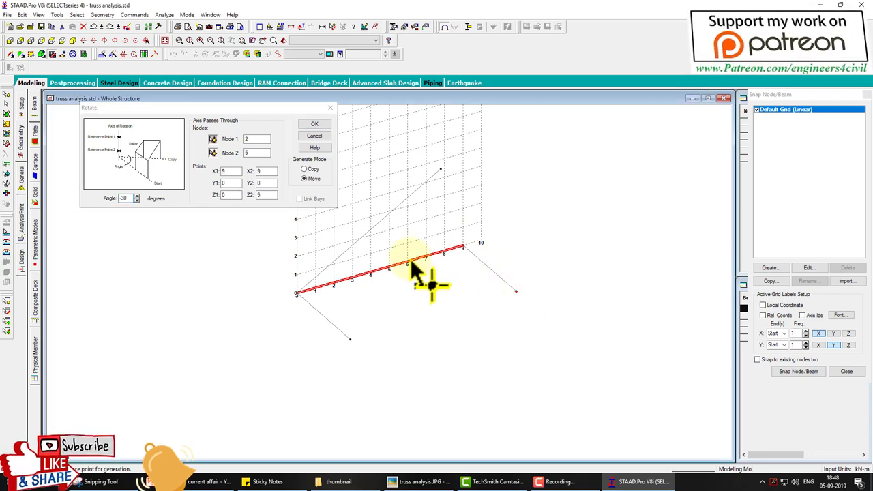
left_click(304, 170)
left_click(314, 126)
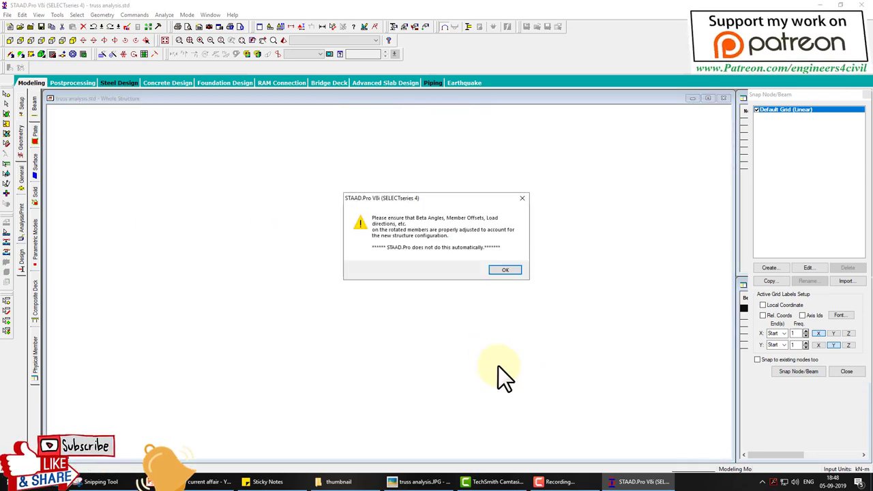
left_click(502, 272)
Delete the two 5 m helper beams along Z together with their unattached nodes
key("Delete")
key("Return")
left_click(357, 331)
key("Delete")
key("Return")
View the truss from the front and intersect all members with a tolerance of 0 m
left_click(20, 41)
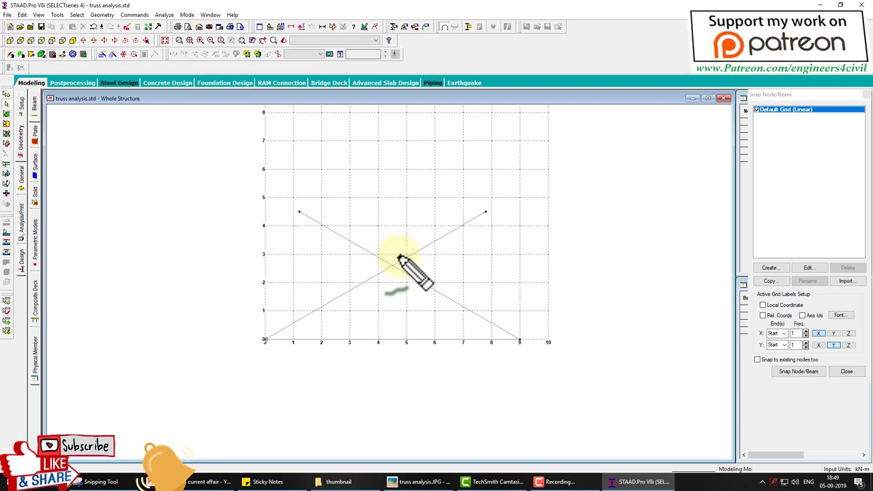
mouse_move(436, 230)
left_mouse_down()
mouse_move(436, 258)
mouse_move(478, 260)
left_mouse_up()
mouse_move(352, 231)
left_mouse_down()
mouse_move(339, 254)
mouse_move(388, 268)
left_mouse_up()
key("Escape")
left_click(216, 172)
key("ctrl+a")
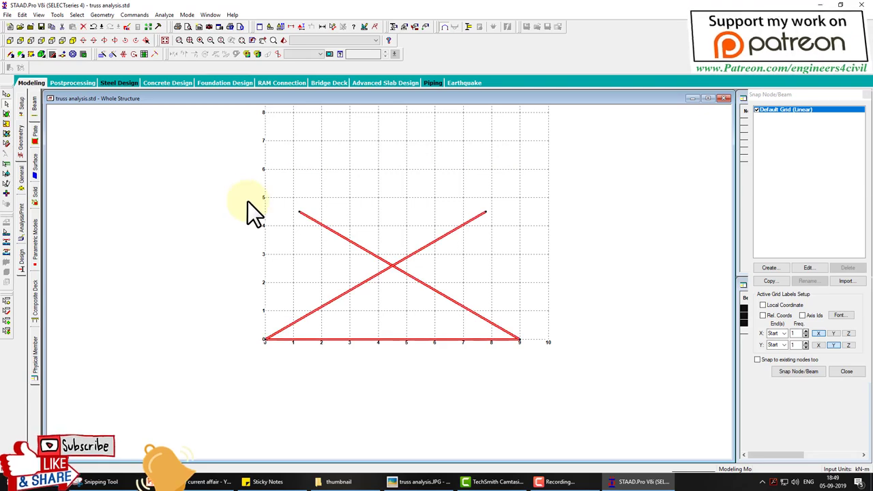
left_click(111, 16)
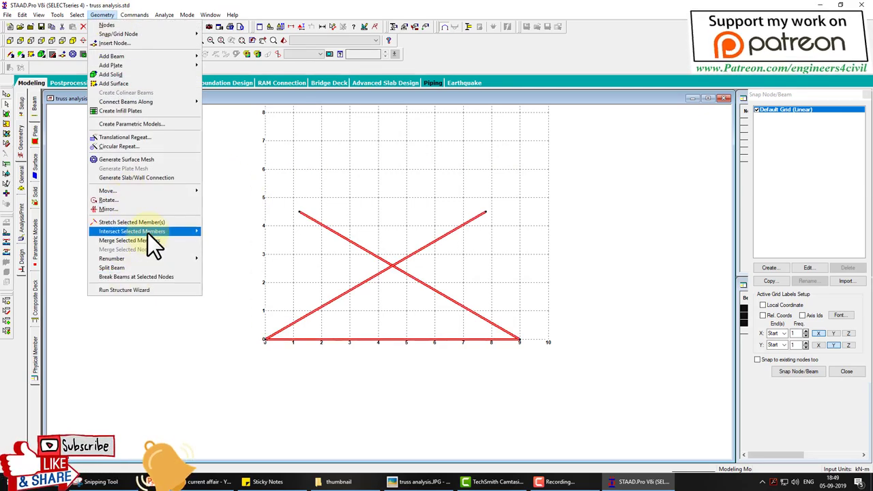
mouse_move(147, 233)
left_click(220, 232)
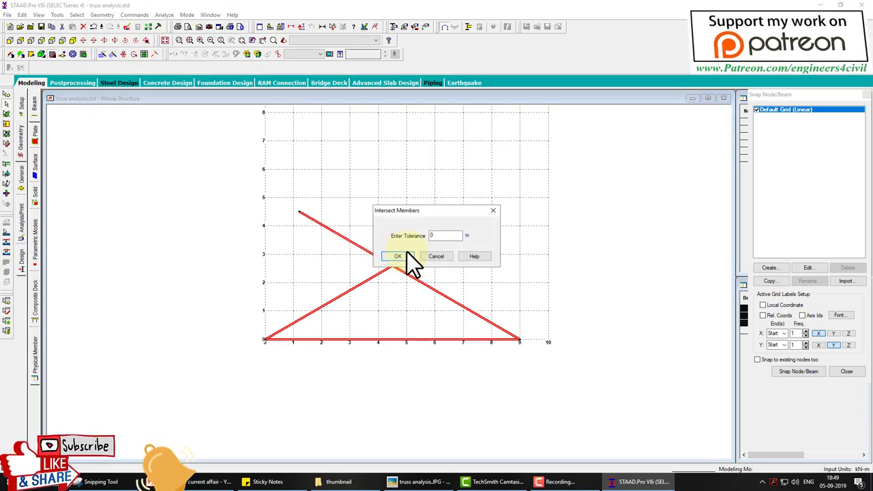
left_click(402, 257)
left_click(463, 260)
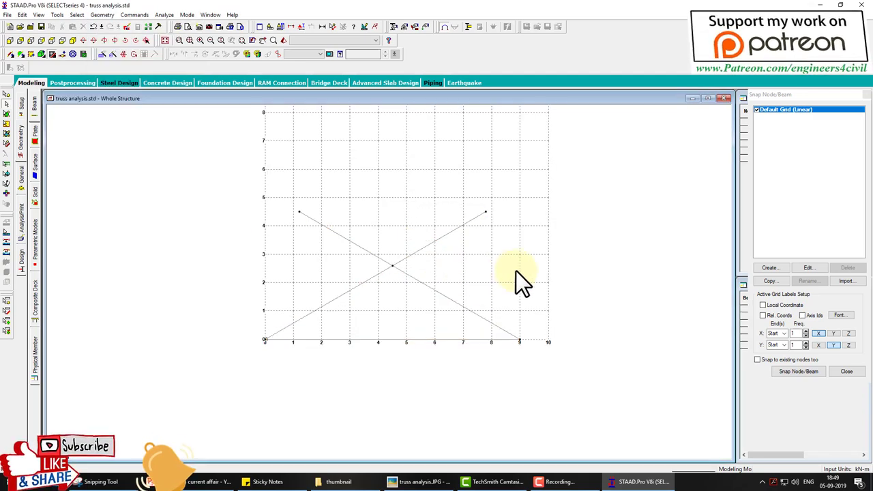
Delete both top chord overhangs above the apex intersection along with their unattached nodes
left_click(393, 270)
left_click(427, 244)
key("Delete")
key("Return")
left_click(362, 249)
key("Delete")
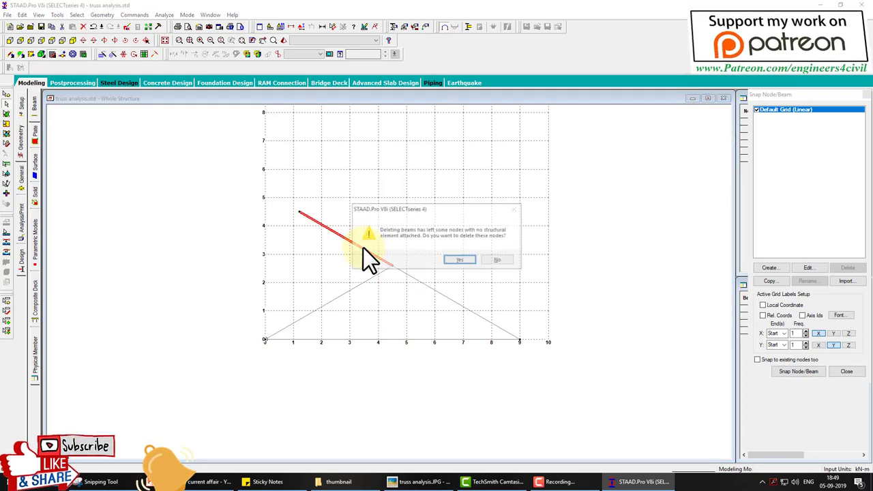
key("Return")
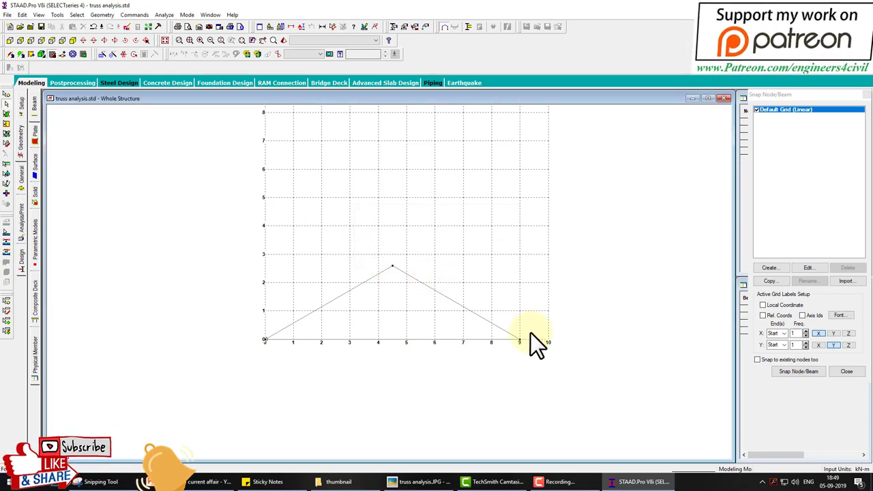
Close the snap grid and examine the truss picture for the intermediate joints on the bottom and top chords
left_click(866, 95)
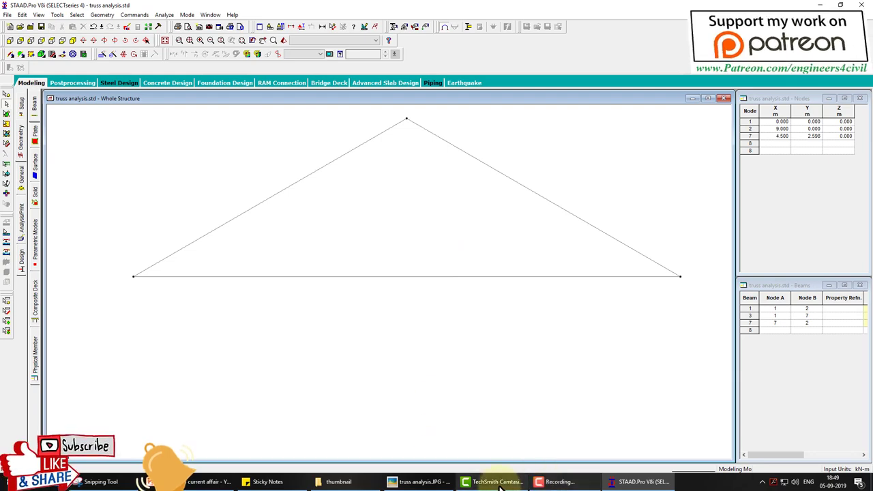
left_click(429, 482)
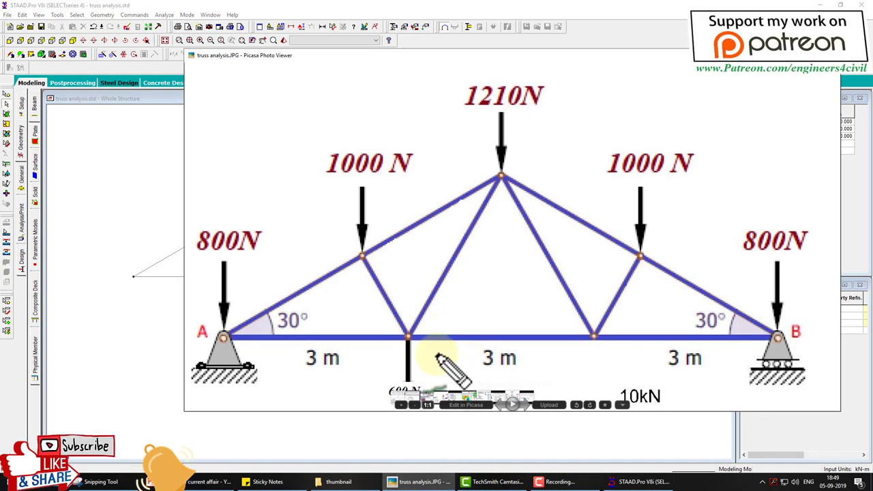
left_click_drag(411, 329, 412, 318)
left_click_drag(588, 321, 581, 319)
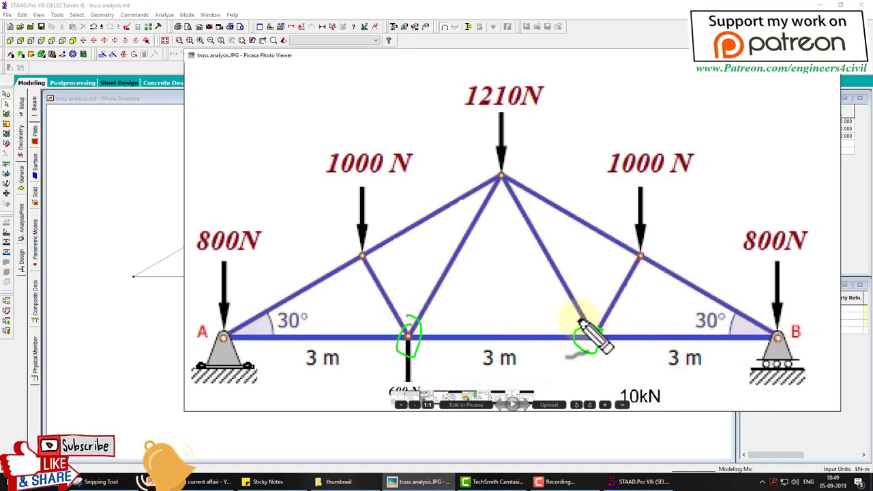
left_click_drag(221, 338, 757, 338)
left_click_drag(510, 183, 760, 347)
mouse_move(618, 226)
left_mouse_down()
mouse_move(665, 227)
mouse_move(628, 224)
left_mouse_up()
left_click_drag(361, 241, 332, 257)
key("Escape")
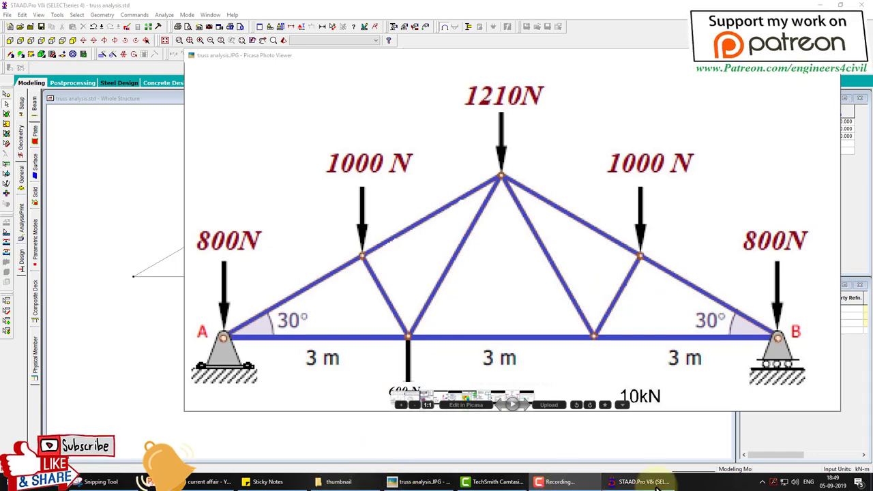
Insert two nodes into the bottom chord at 3 m and 6 m, dividing it into three equal parts
left_click(629, 481)
left_click(435, 277)
right_click(435, 277)
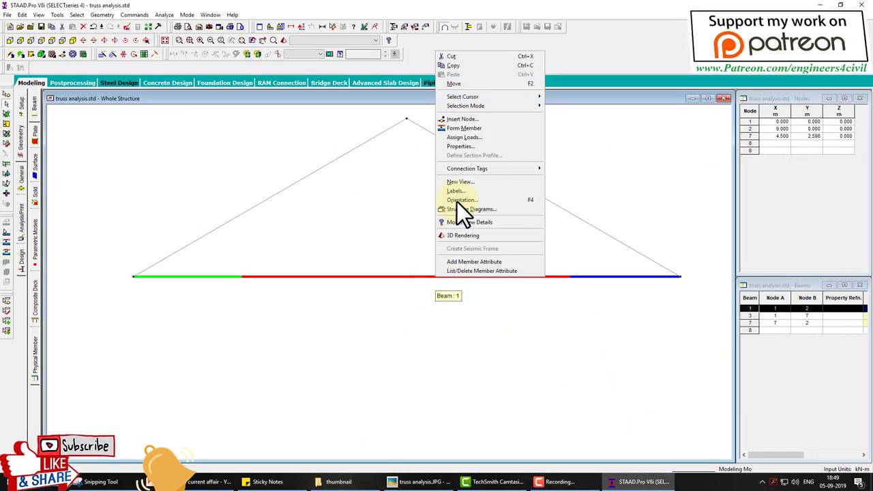
left_click(457, 119)
left_click(369, 293)
key("ctrl+shift+d")
mouse_move(356, 285)
left_mouse_down()
mouse_move(362, 278)
mouse_move(371, 292)
left_mouse_up()
key("Escape")
left_click(393, 294)
left_click(501, 189)
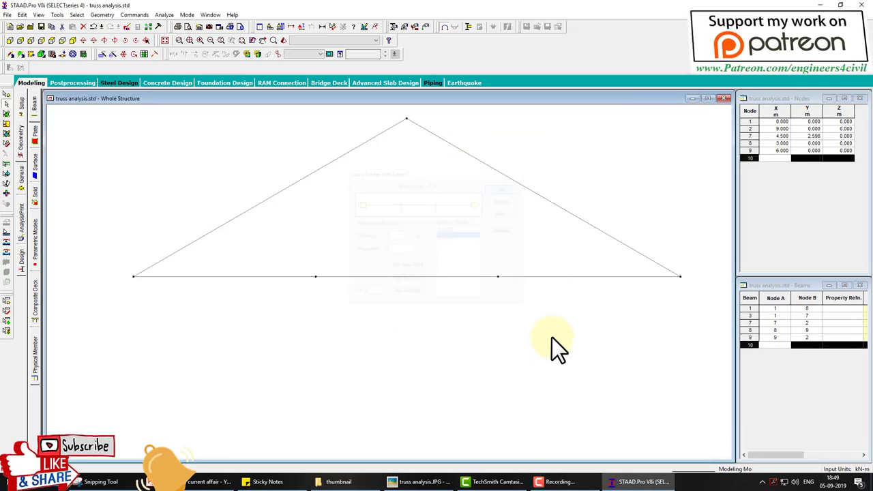
Insert a midpoint node into each of the two sloping top chords
left_click(321, 171)
left_click(456, 151, "ctrl")
right_click(457, 151)
left_click(483, 217)
left_click(399, 252)
left_click(478, 253)
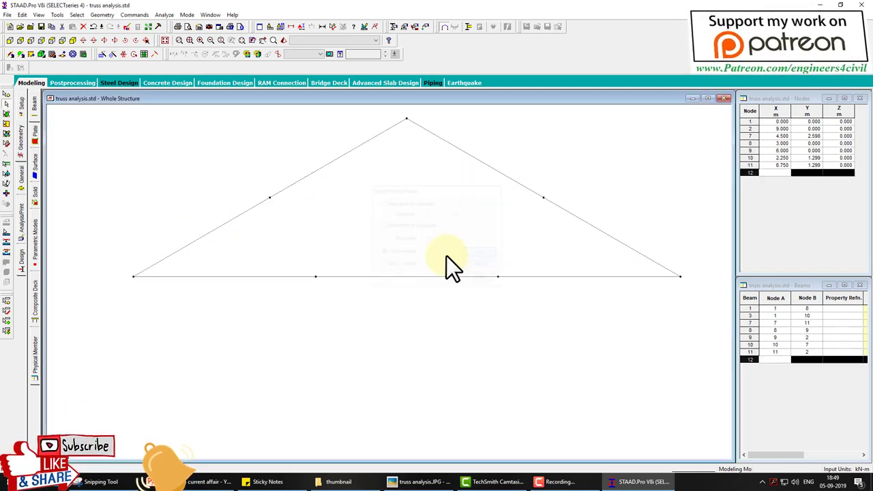
Add four web beams zigzagging from the left top-chord midpoint through the 3 m node, apex and 6 m node to the right midpoint
left_click(13, 56)
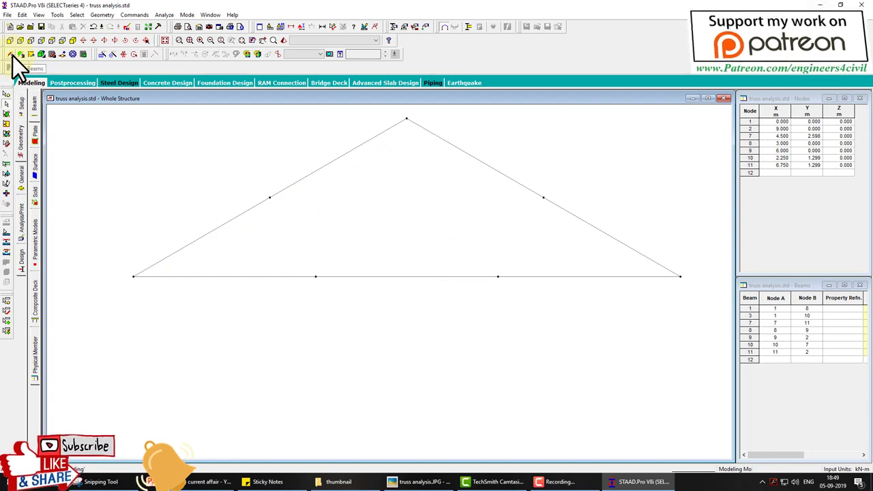
left_click(271, 198)
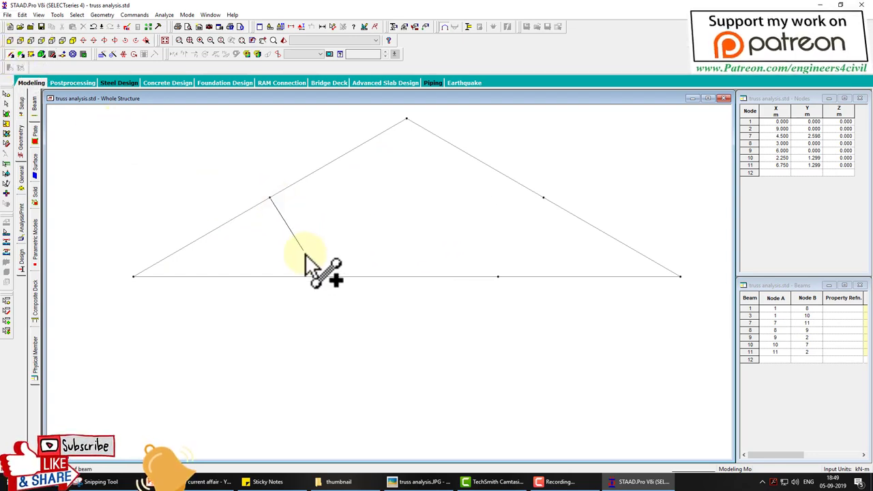
left_click(315, 276)
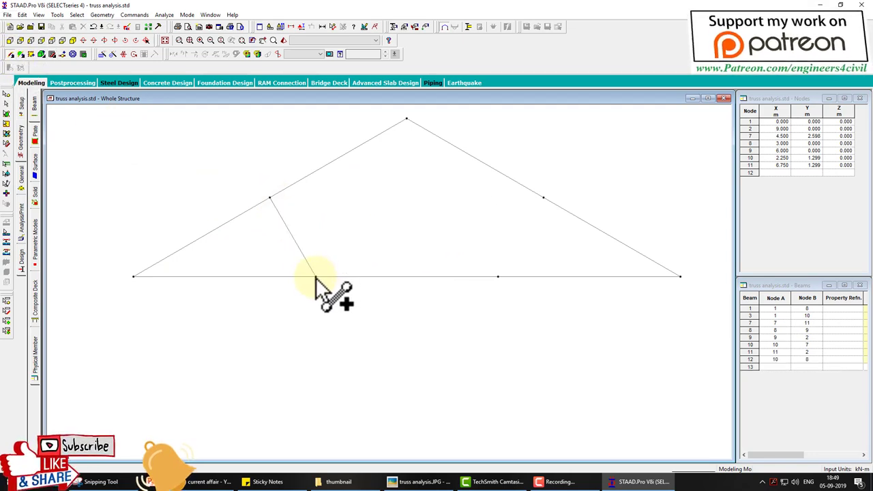
left_click(407, 120)
left_click(498, 276)
left_click(543, 198)
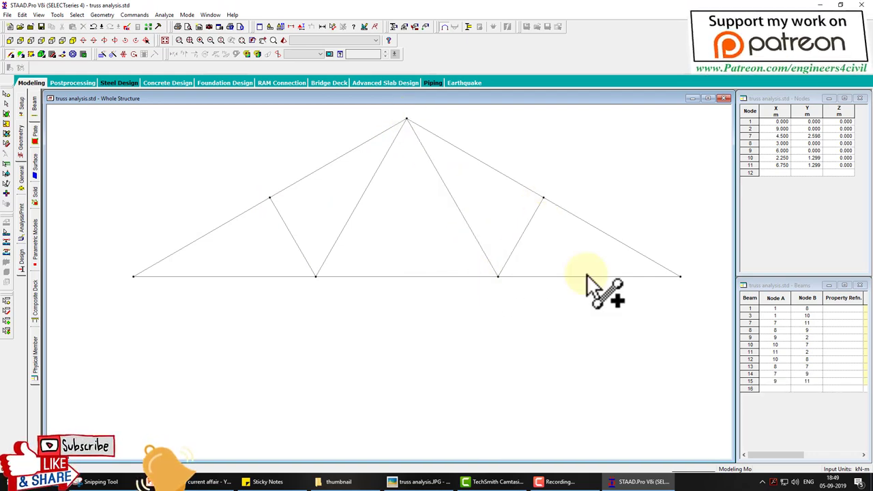
Check the supports in the truss picture and create a pinned support definition
left_click(436, 482)
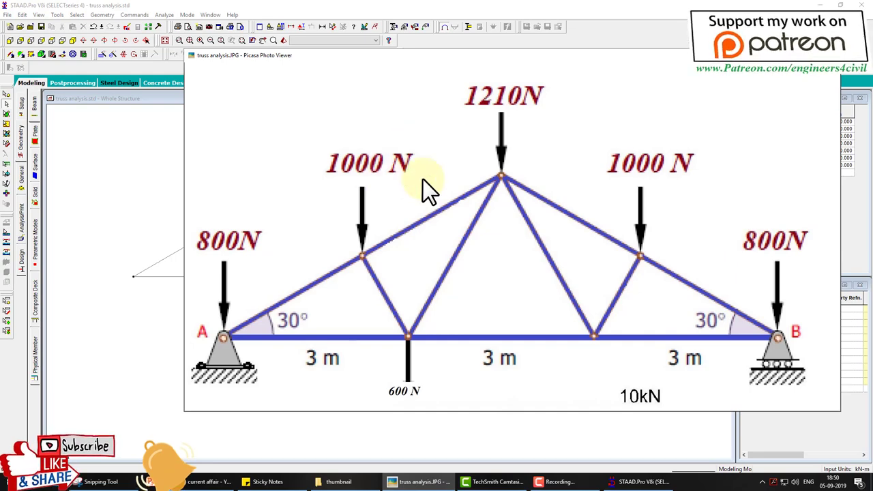
mouse_move(418, 387)
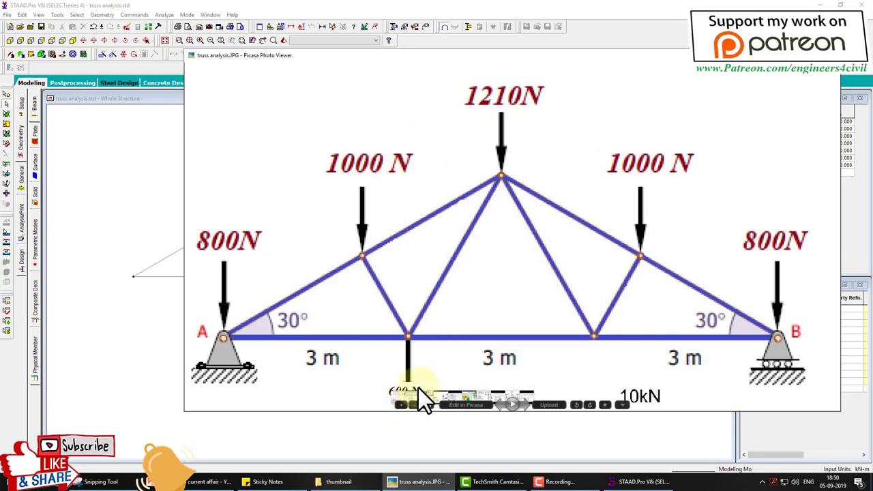
left_click(624, 481)
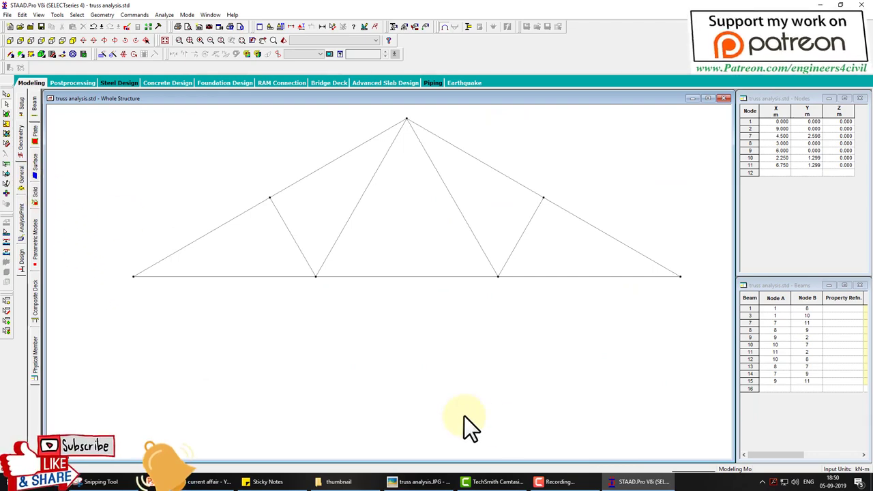
left_click(431, 483)
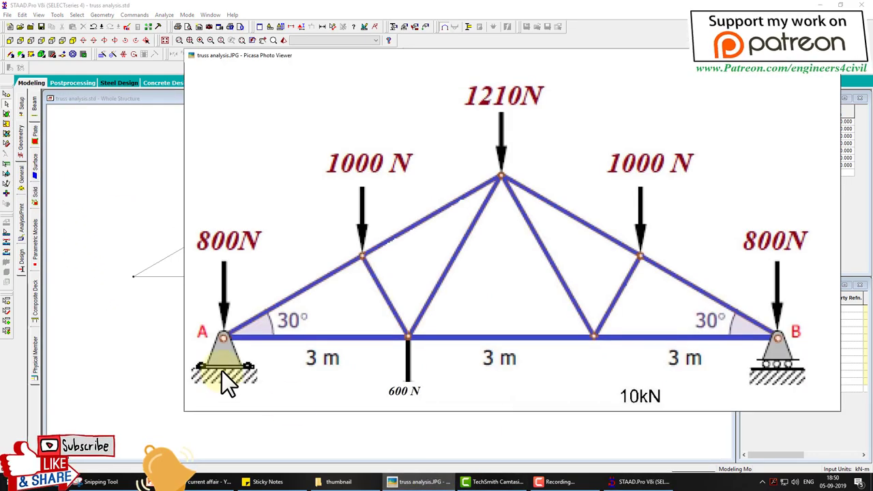
left_click(651, 481)
left_click(27, 191)
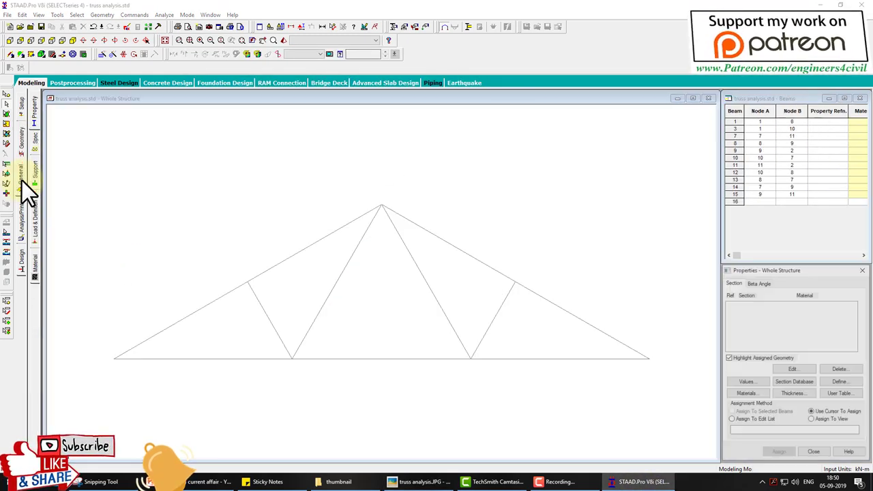
left_click(34, 179)
left_click(802, 387)
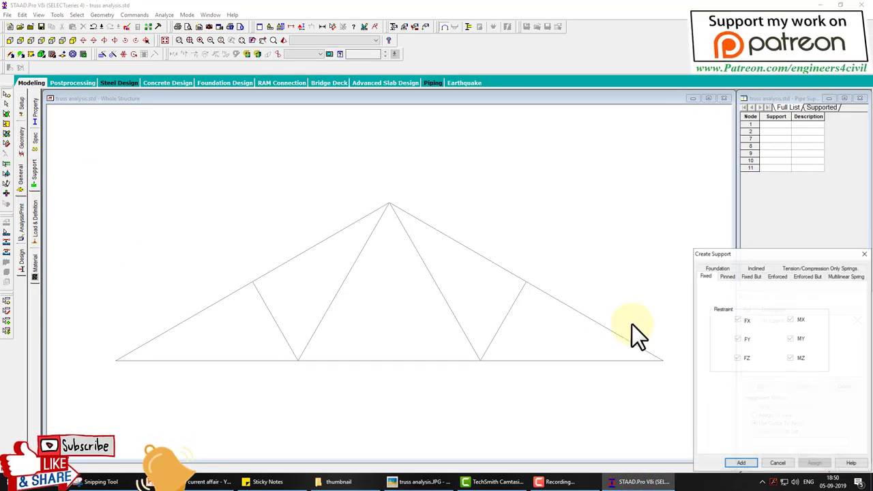
left_click(727, 277)
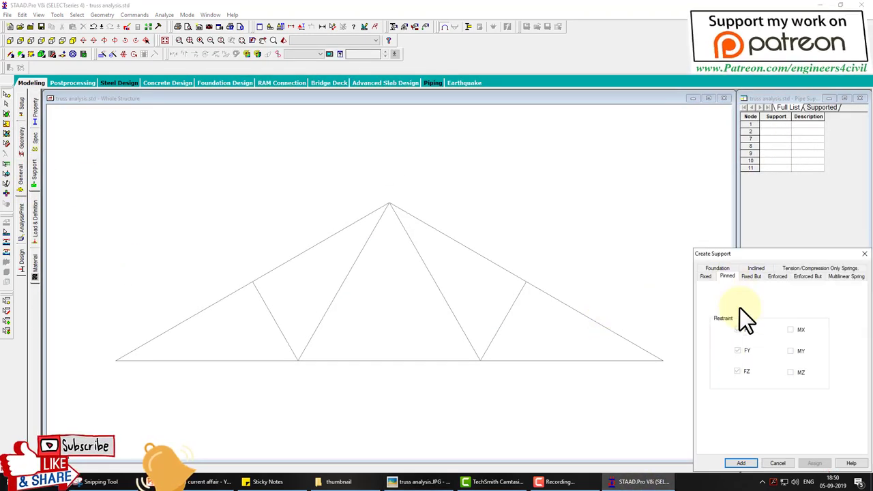
left_click(753, 463)
Create a Fixed But support with FX, FZ, MX, MY and MZ released, keeping only FY restrained
left_click(804, 387)
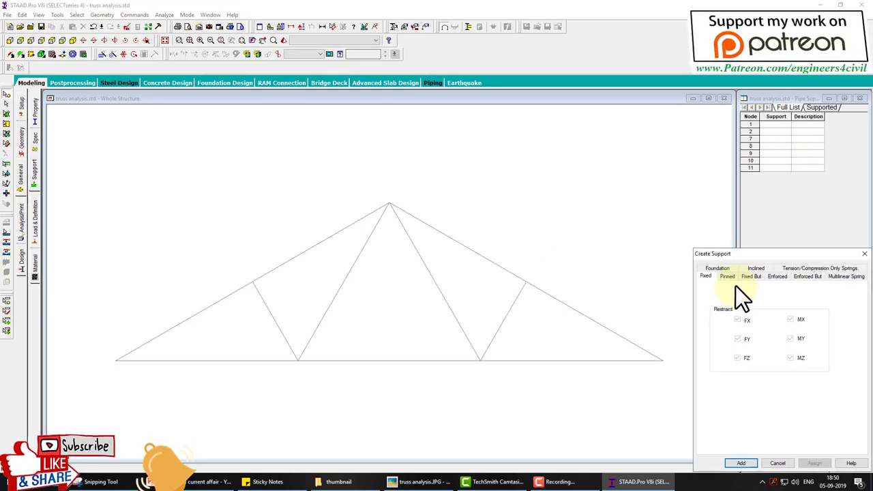
left_click(751, 276)
left_click(719, 307)
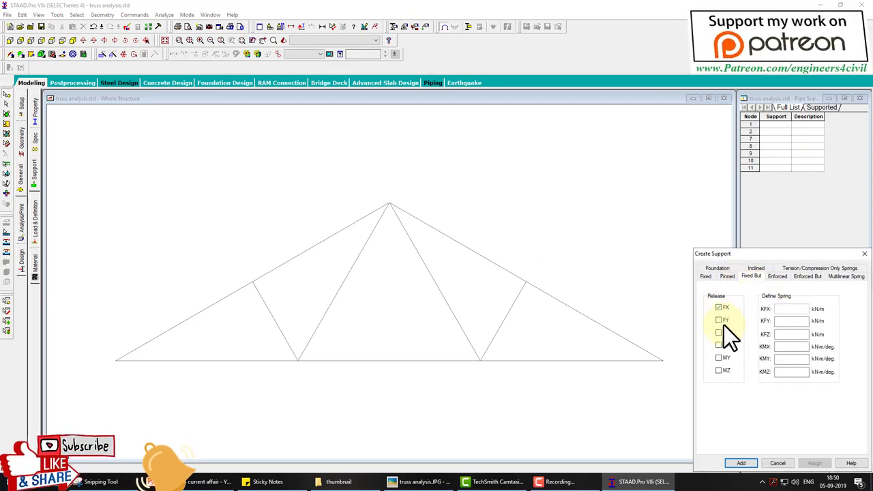
left_click(719, 332)
left_click(720, 358)
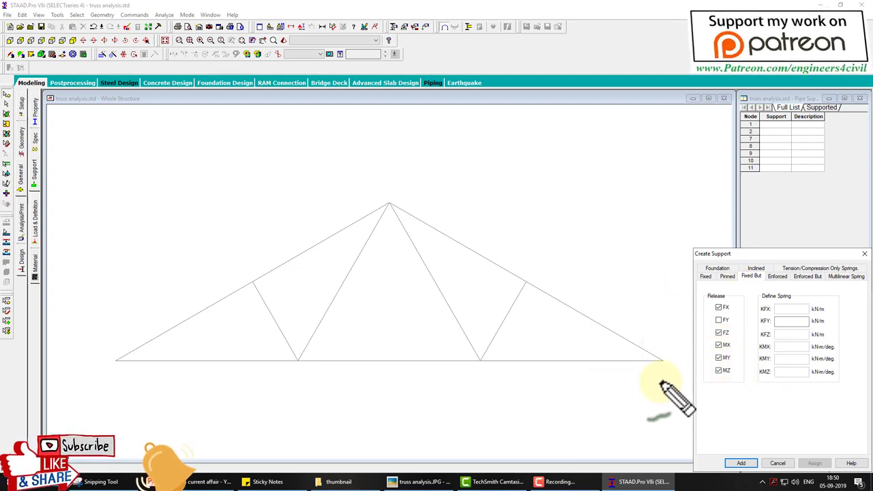
mouse_move(663, 363)
left_mouse_down()
mouse_move(697, 375)
mouse_move(666, 425)
left_mouse_up()
key("Escape")
left_click(741, 462)
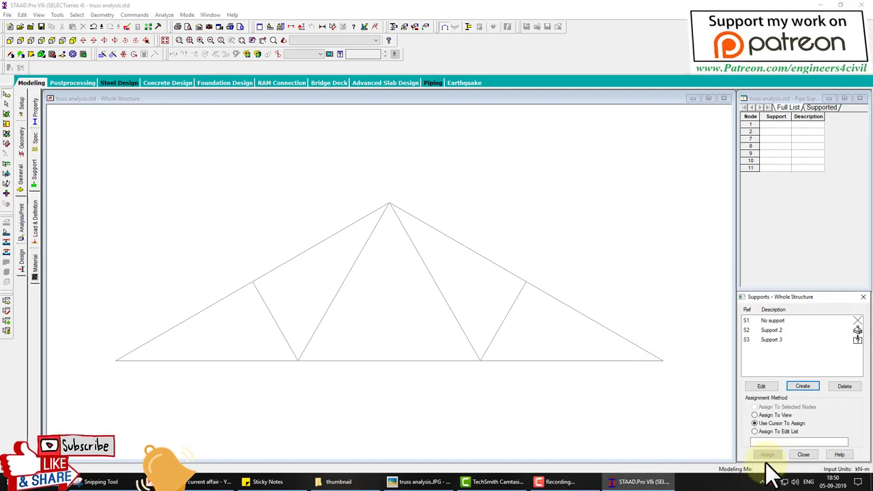
Assign the pinned support to the truss's left end node at X 0
left_click(776, 331)
left_click(117, 359)
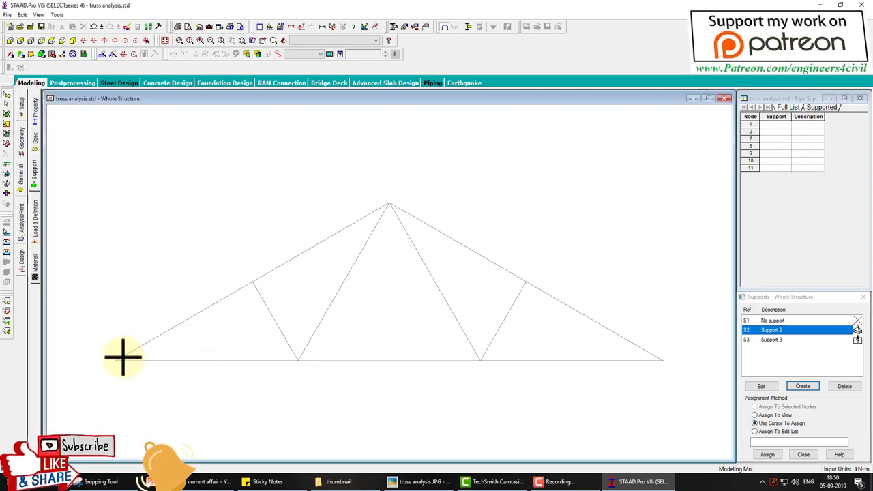
left_click(767, 454)
left_click(800, 401)
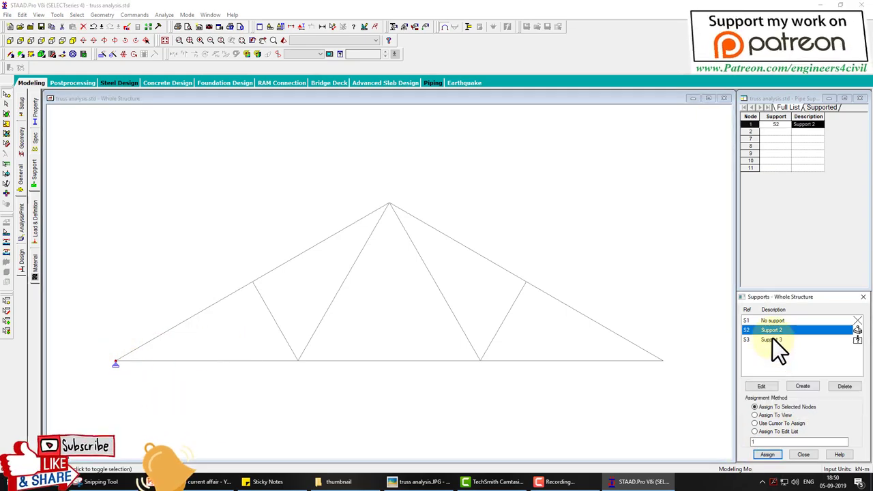
Assign the Fixed But support to the right end node at 9 m and bring up the member properties
left_click(773, 339)
left_click(663, 360)
left_click(767, 454)
left_click(805, 401)
left_click(32, 112)
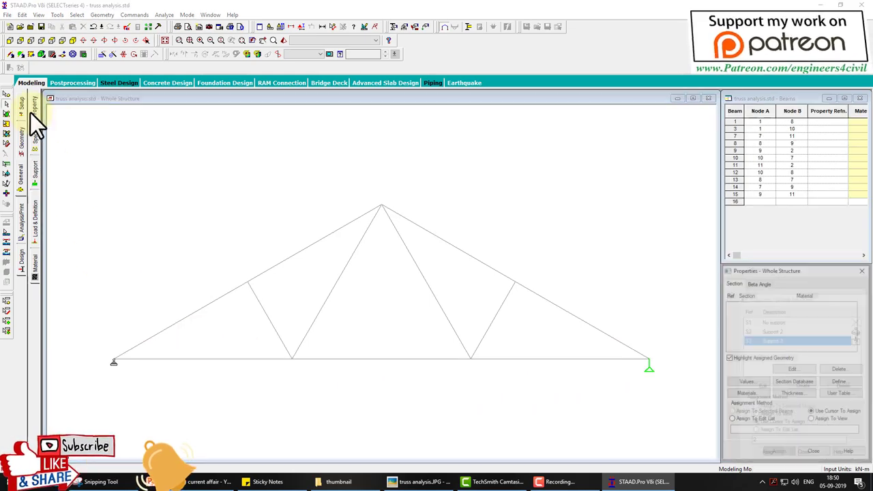
left_click(845, 381)
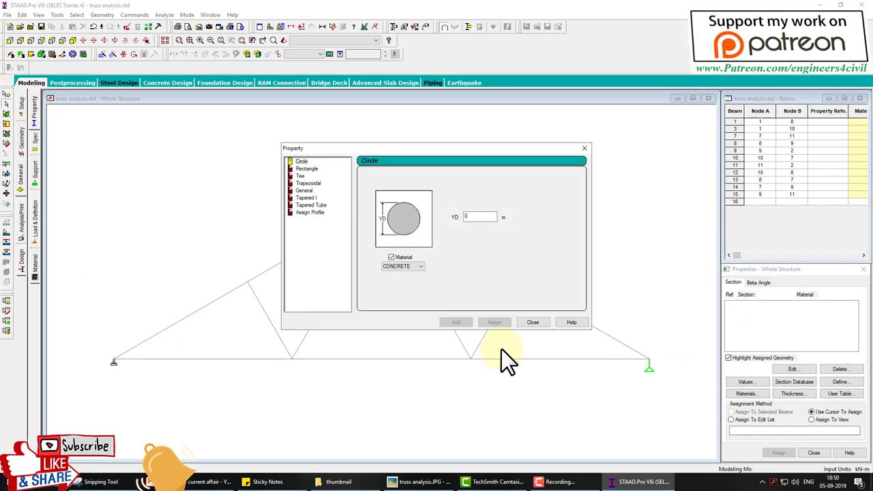
left_click(305, 168)
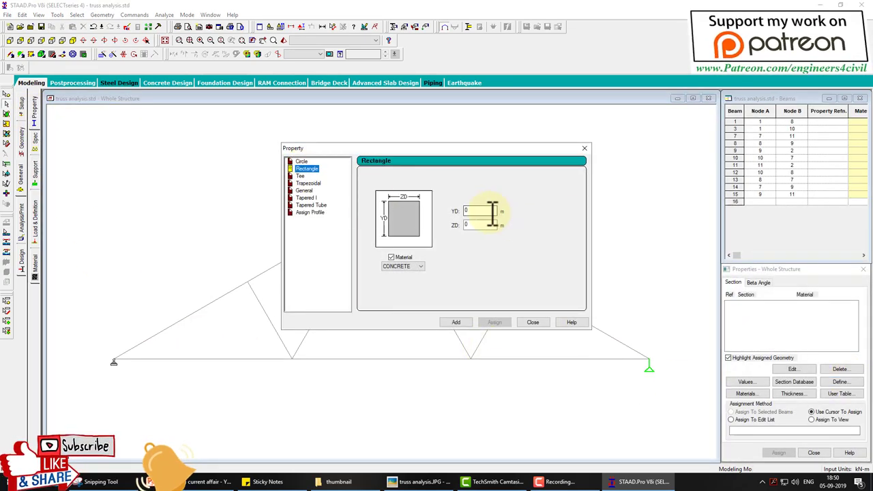
left_click(533, 323)
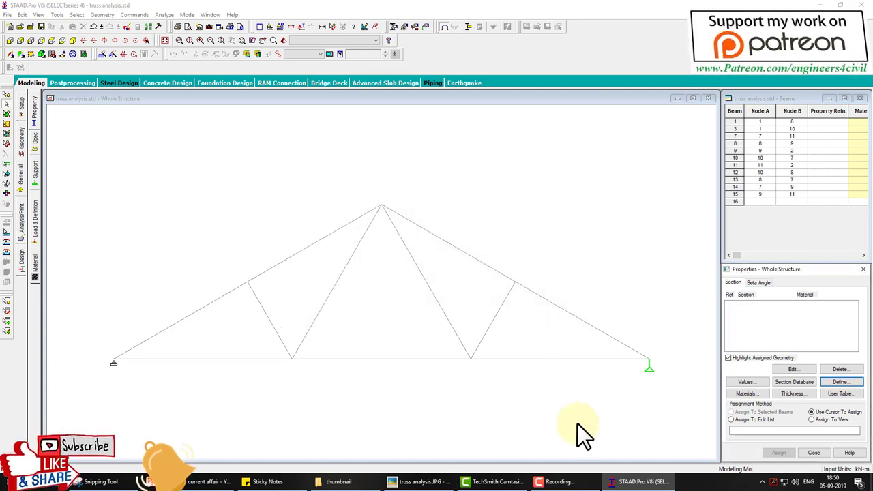
Add the Indian angle section ISA30x20x4 in steel as a single section from the section database
left_click(798, 383)
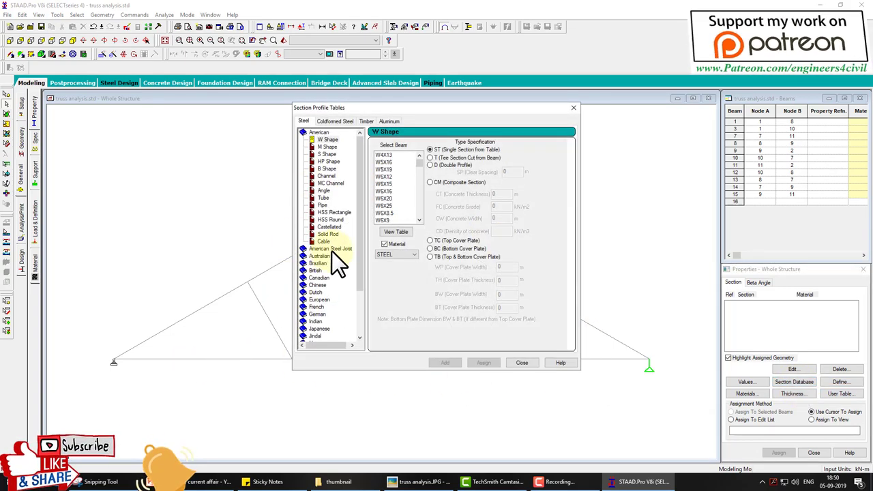
scroll(331, 251, "down", 1)
double_click(314, 300)
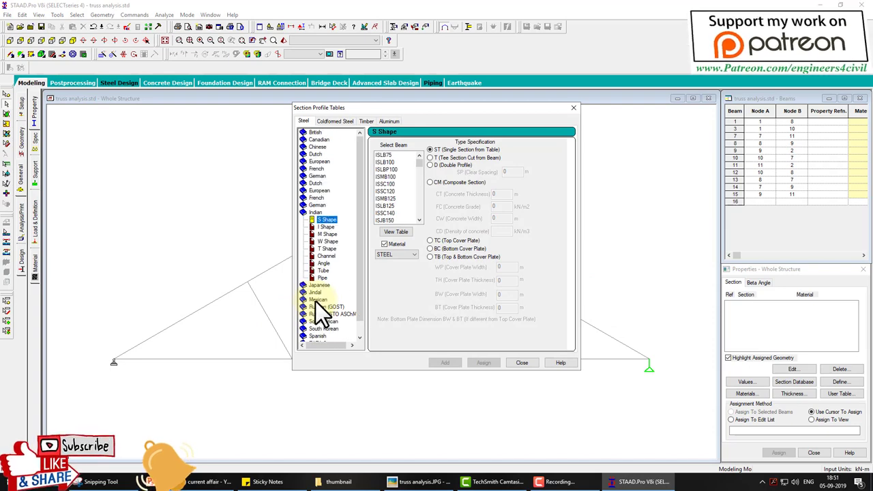
left_click(324, 269)
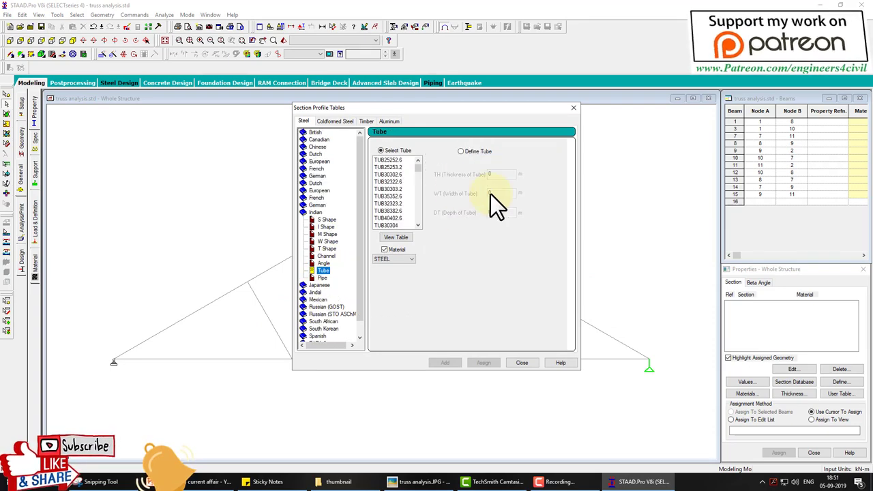
left_click(323, 263)
left_click(386, 203)
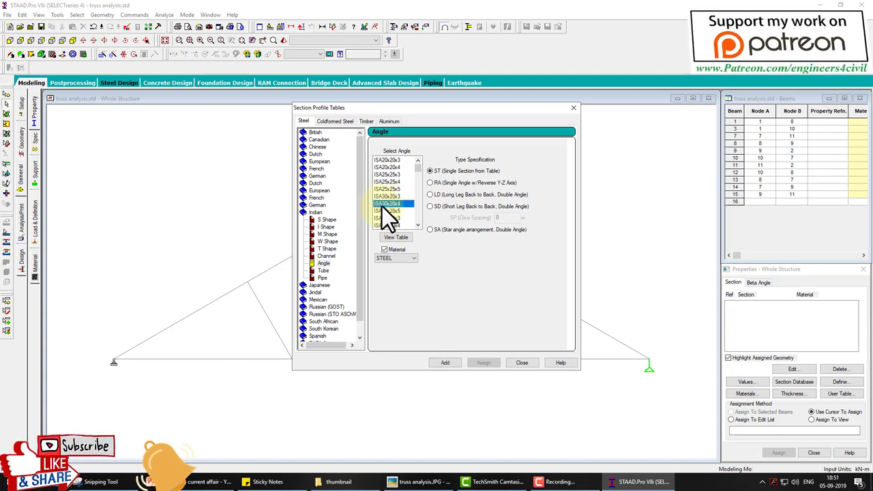
left_click(444, 363)
Assign the ISA30x20x4 section to all truss members in the view
left_click(520, 363)
left_click(811, 419)
left_click(779, 452)
left_click(809, 386)
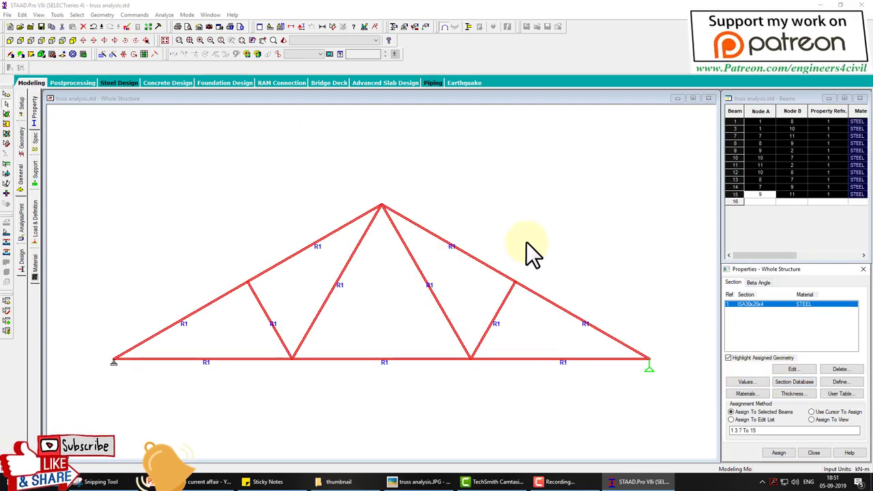
Consult the truss picture for the loads on each joint
left_click(434, 482)
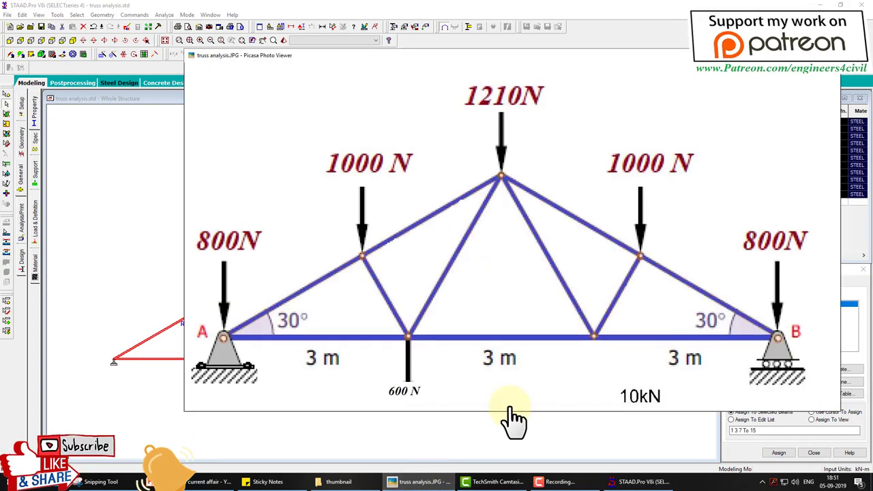
left_click(423, 480)
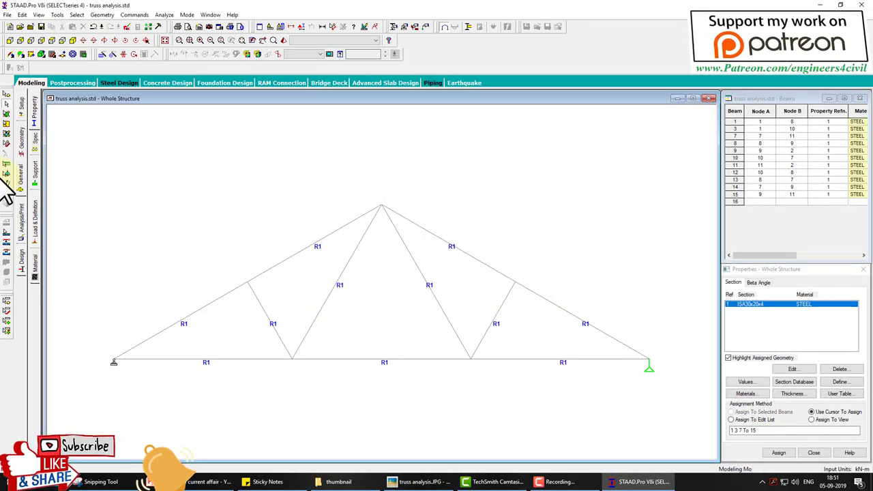
Create primary load case 1 with loading type Dead and the title "dead"
left_click(37, 224)
left_click(743, 114)
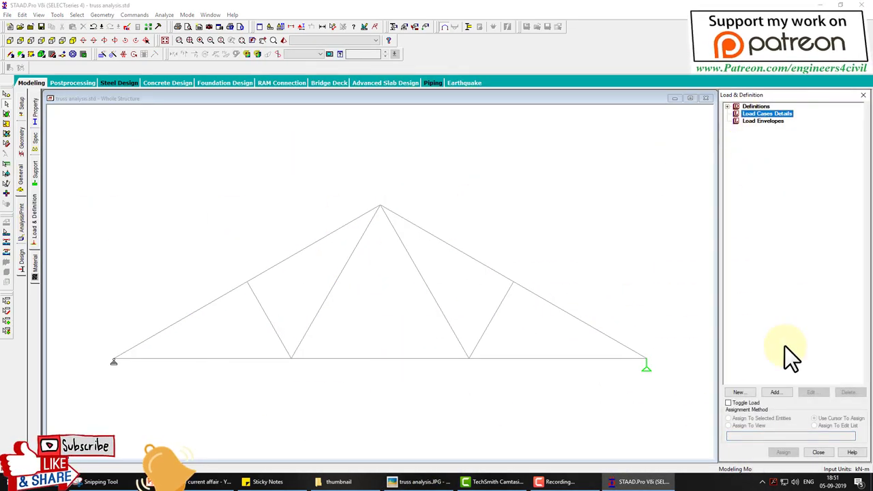
left_click(777, 391)
left_click(450, 189)
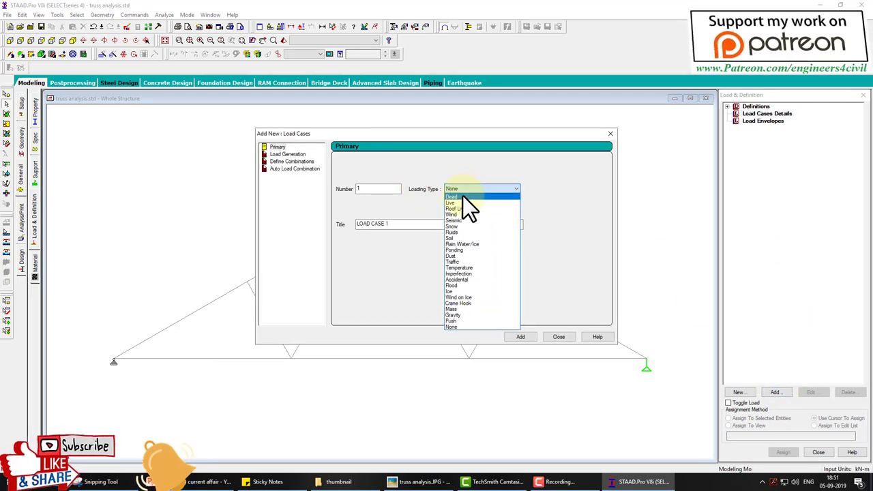
left_click(463, 197)
triple_click(418, 225)
type("dead")
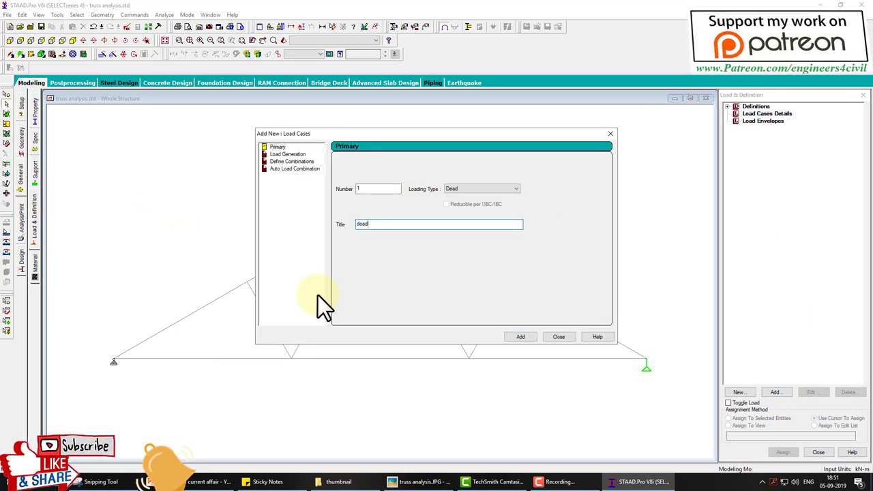
left_click(520, 337)
left_click(559, 337)
Add a nodal load of Fy -0.8 kN to the dead load case
left_click(761, 121)
left_click(782, 393)
left_click(247, 128)
double_click(331, 169)
type("-")
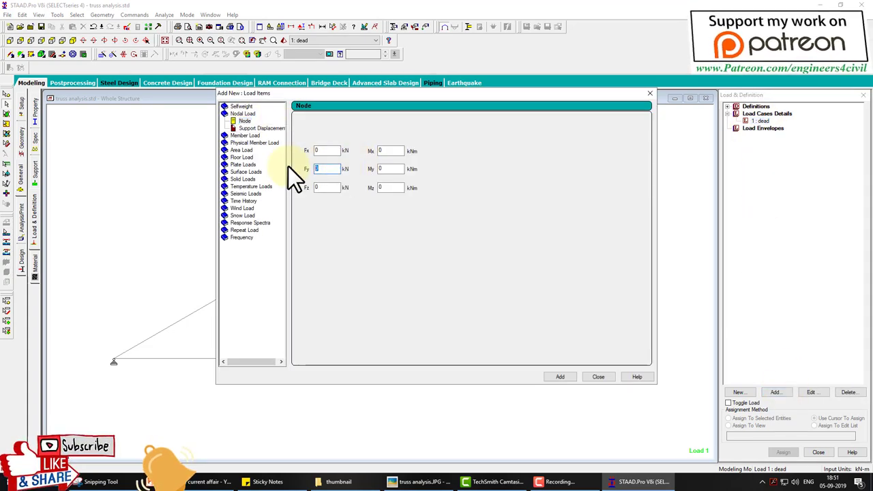
type("0.8")
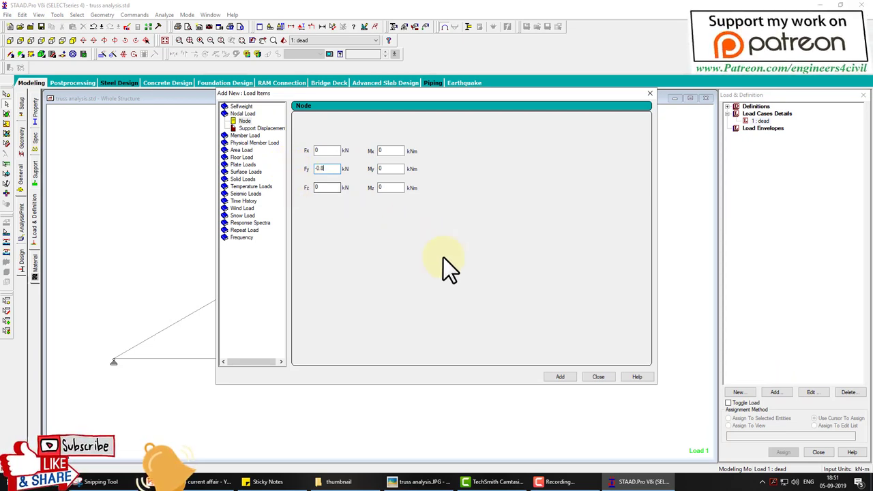
left_click(560, 376)
Add three more nodal loads to the dead load case with Fy values of -1, -1.210 and -0.6 kN
left_click_drag(334, 171, 250, 171)
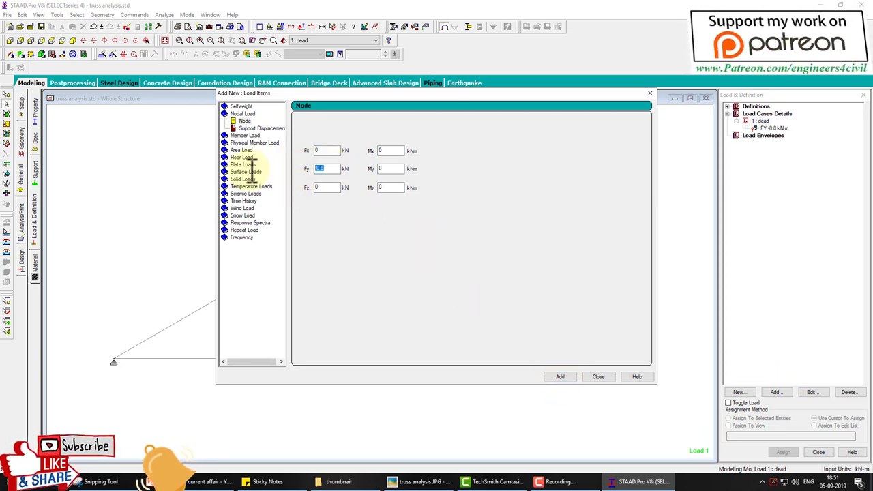
type("-1")
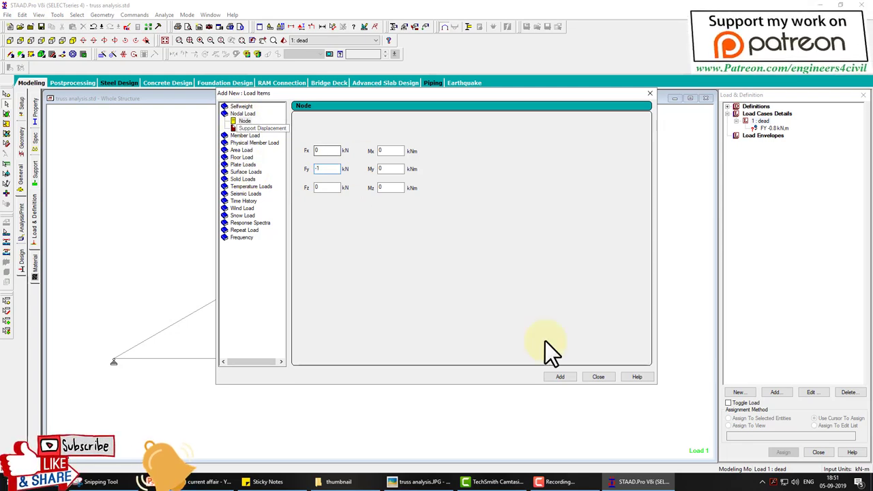
left_click(560, 376)
left_click_drag(330, 171, 287, 167)
type("-")
type("-1.210")
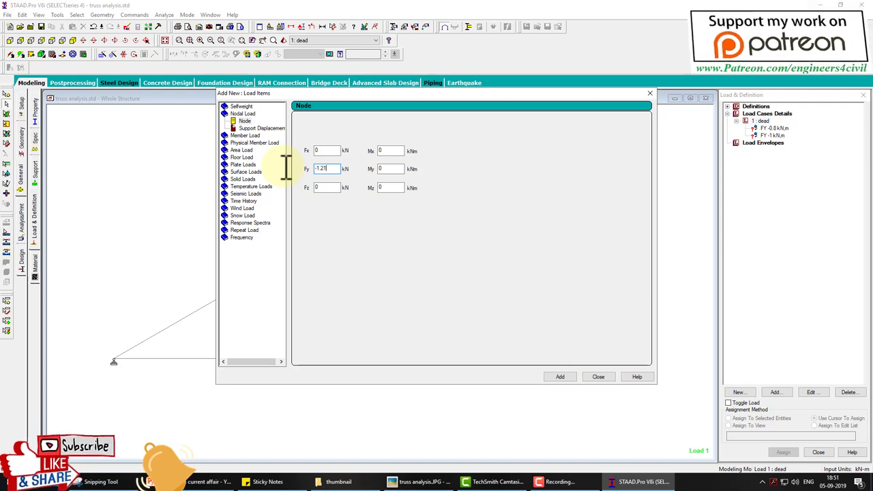
left_click(569, 377)
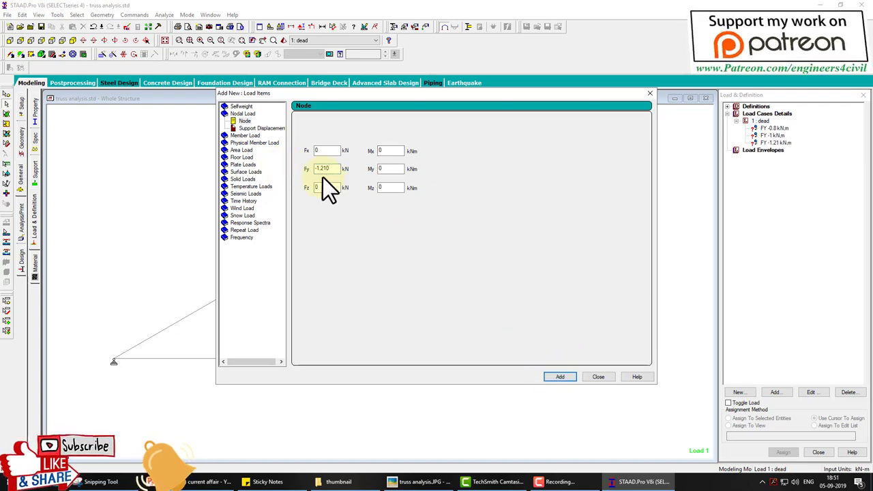
left_click_drag(335, 168, 239, 146)
type("-0.6")
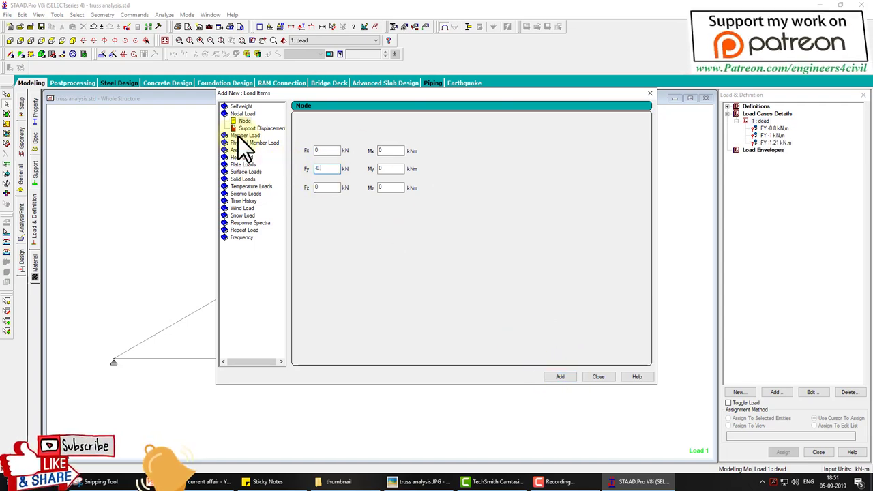
left_click(560, 376)
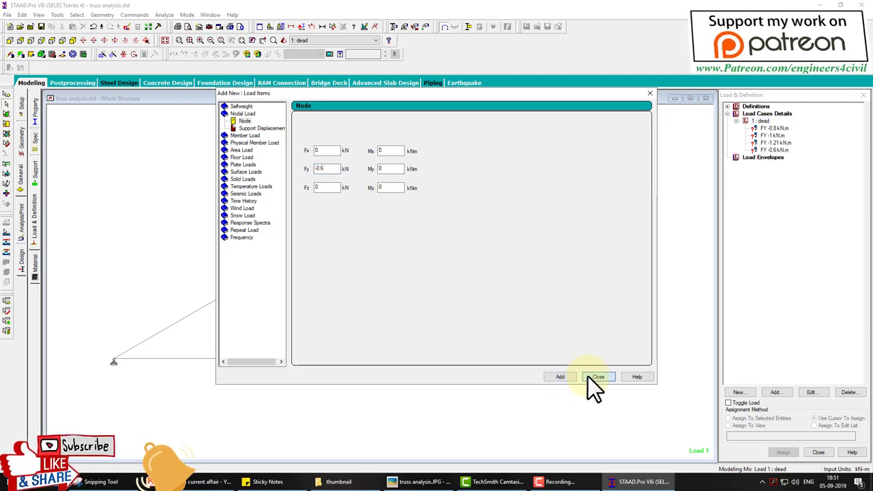
left_click(591, 377)
Try to assign the -0.8 kN nodal load to the two mid-rafter nodes with the cursor
left_click(766, 128)
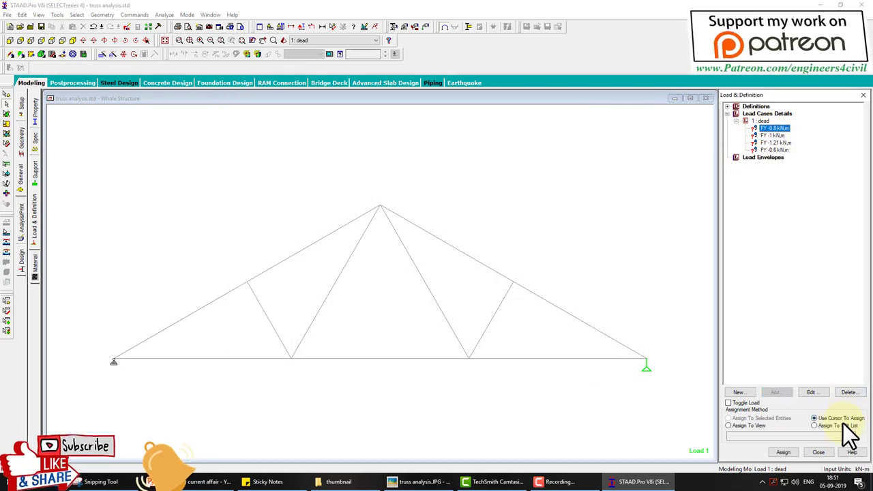
left_click(784, 452)
left_click(248, 285)
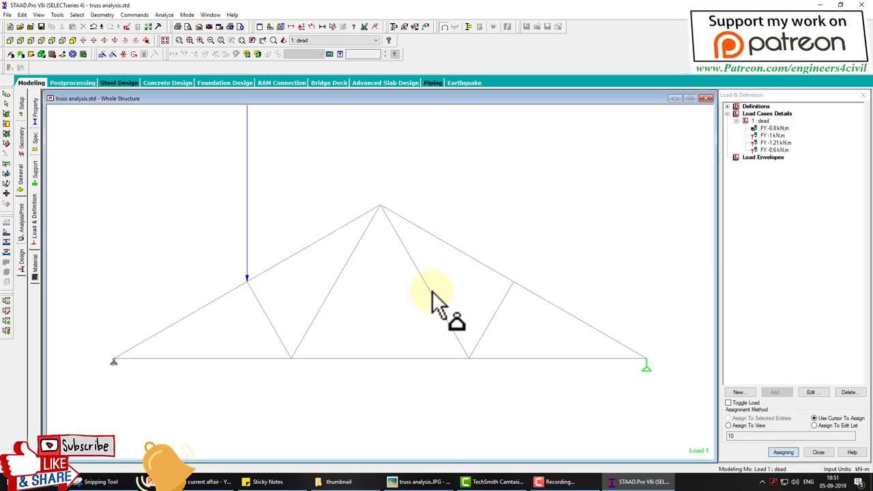
left_click(515, 287)
Check the truss picture for which joints carry the -0.8 kN and -1 kN loads
left_click(772, 136)
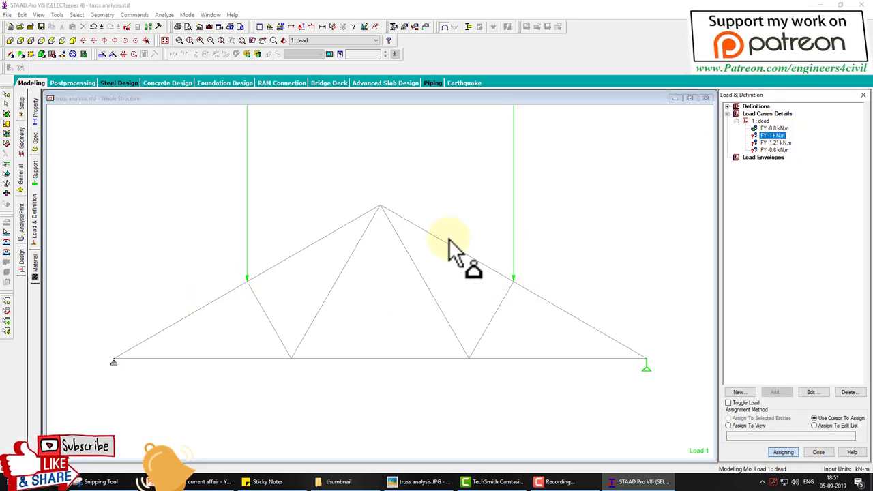
left_click(437, 481)
left_click(436, 481)
left_click(436, 481)
left_click(437, 482)
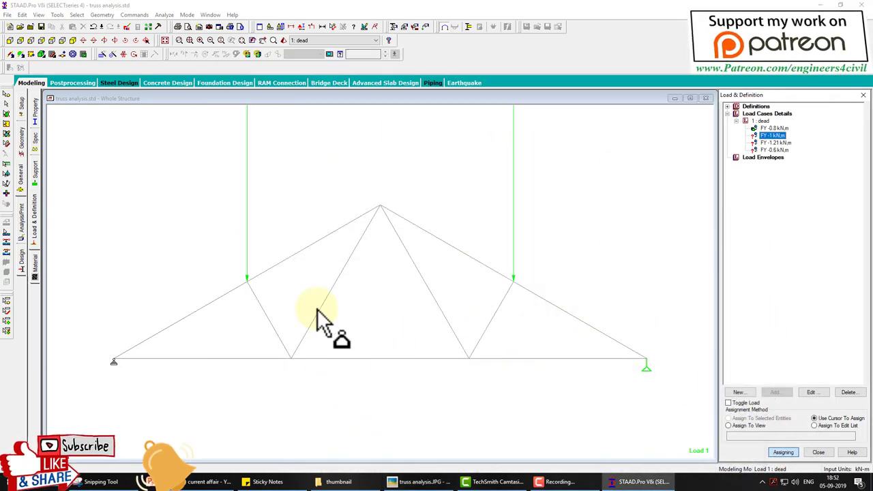
Enable Toggle Load and remove the -0.8 kN load from both mid-rafter nodes, accepting the auto save
left_click(747, 404)
left_click(773, 128)
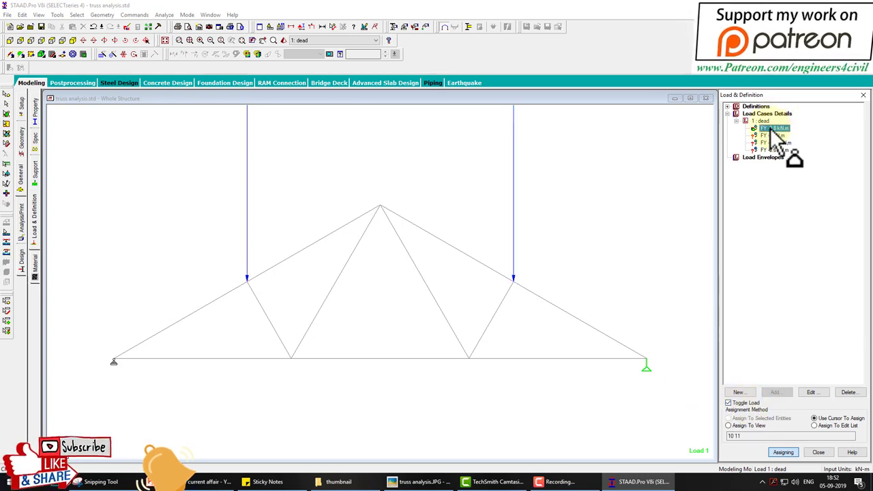
left_click(511, 285)
left_click(255, 281)
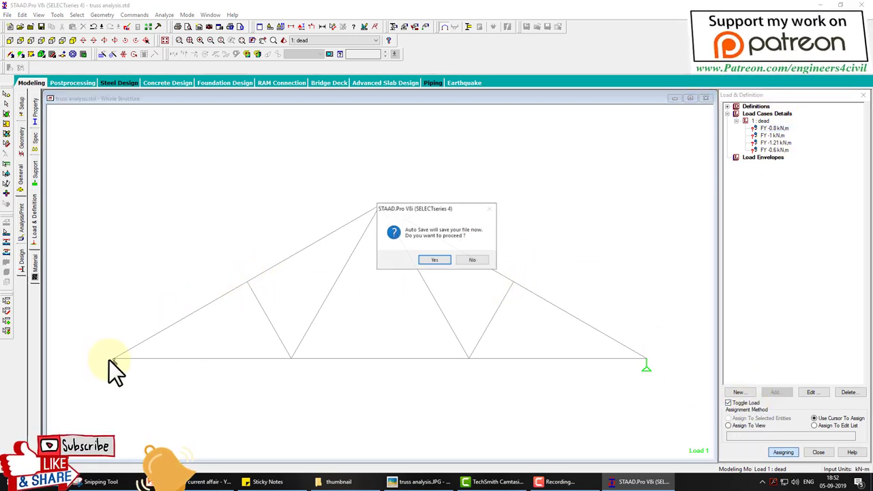
left_click(434, 260)
left_click(375, 250)
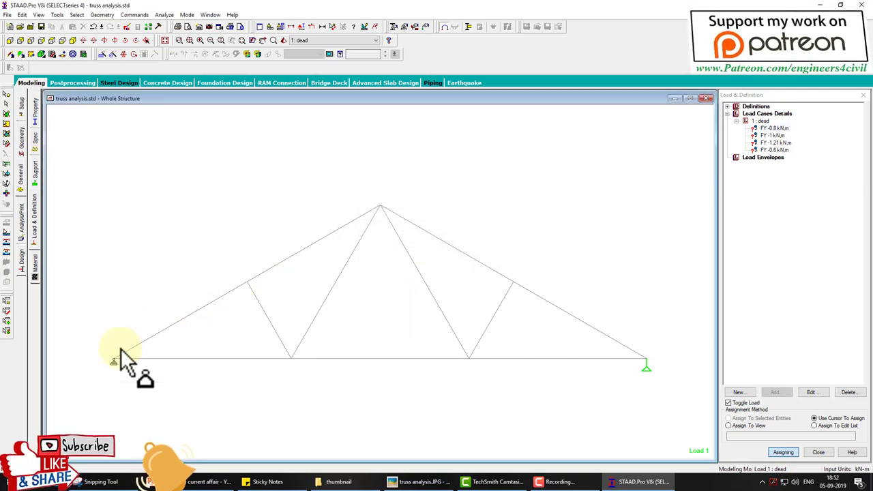
Assign the -0.8 kN load to the two support nodes and the -1 kN load to both mid-rafter nodes
left_click(113, 359)
left_click(647, 356)
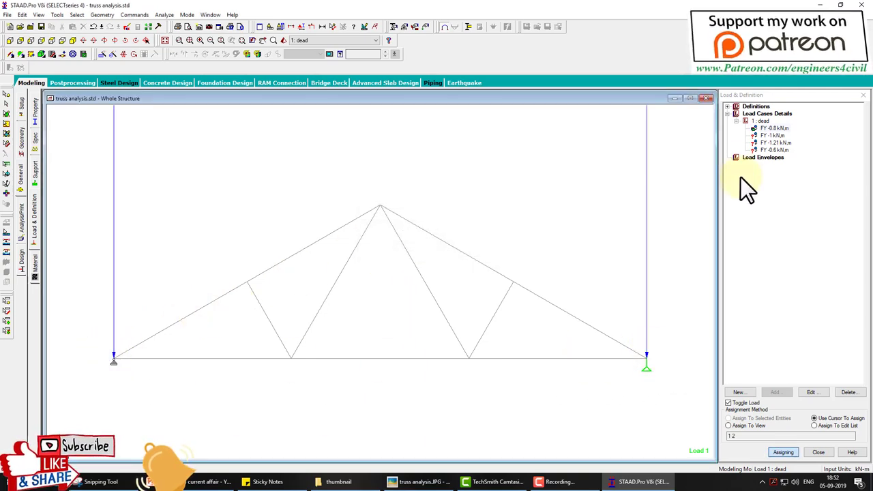
left_click(772, 135)
left_click(247, 279)
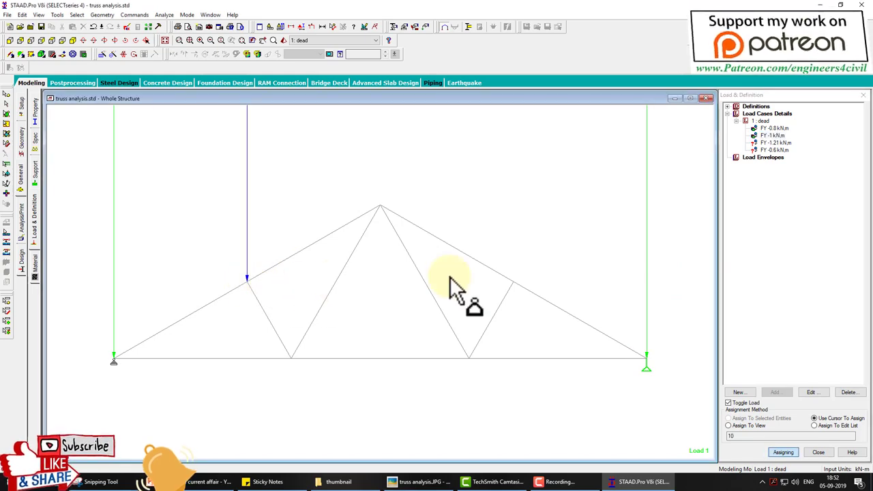
left_click(514, 280)
Assign the -1.21 kN load to the apex node and the -0.6 kN load to the left interior bottom-chord node
left_click(771, 142)
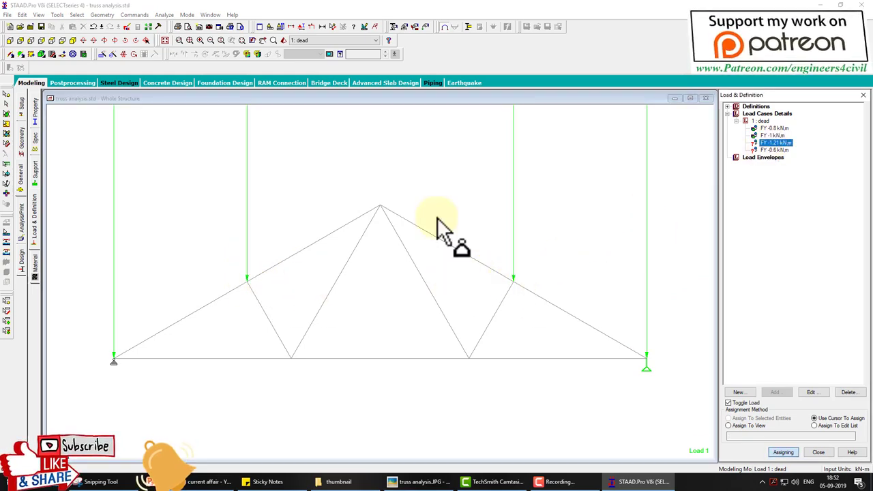
left_click(380, 206)
left_click(747, 150)
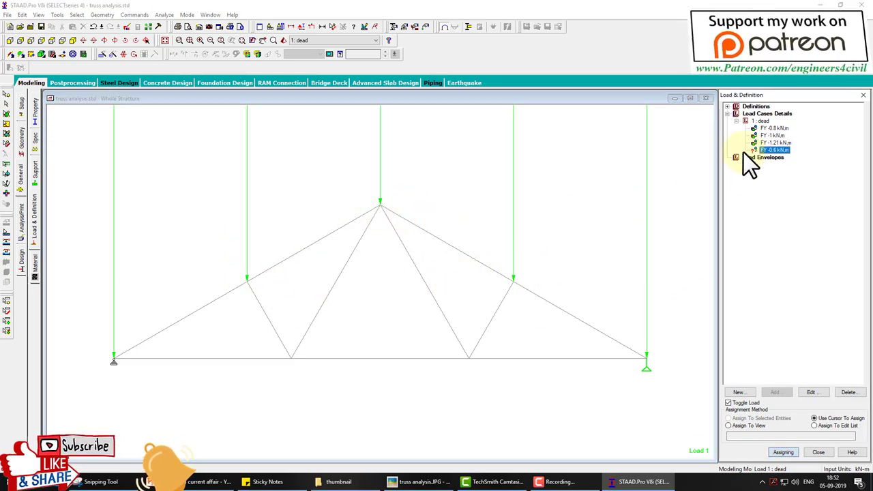
left_click(291, 358)
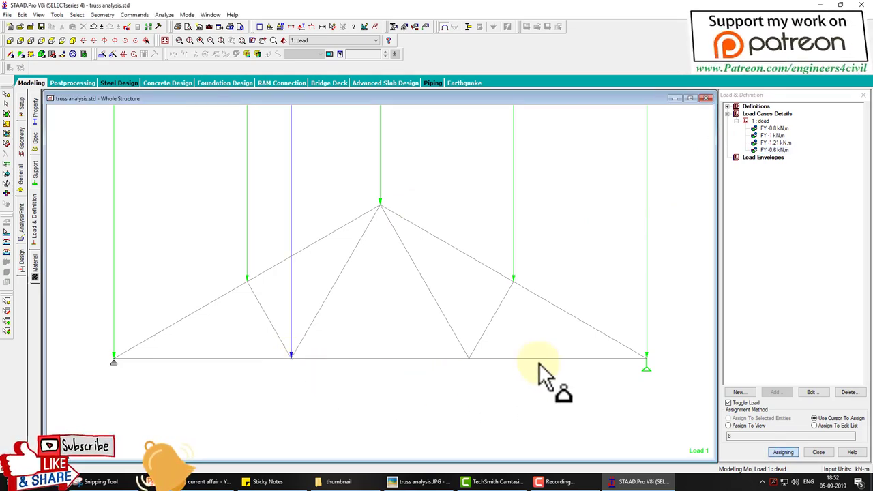
key("Escape")
Add a Perform Analysis command with the All print option, save the structure and run the analysis, staying in modeling mode
left_click(20, 221)
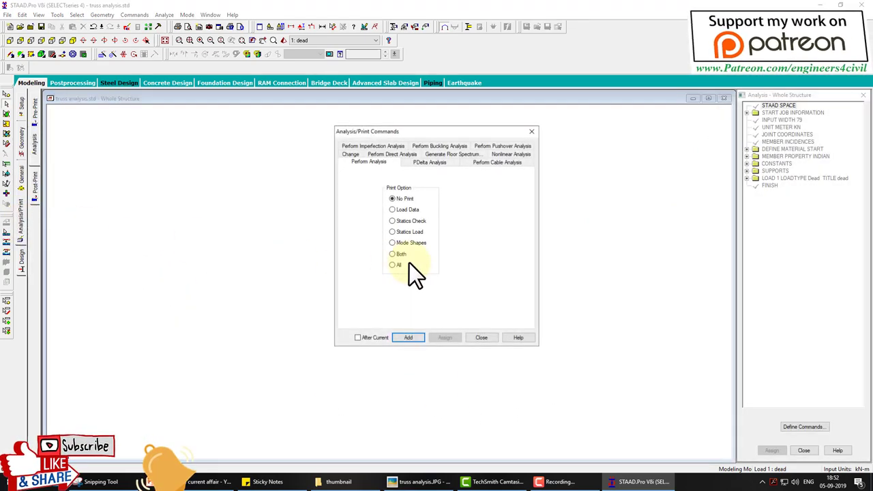
left_click(392, 265)
left_click(412, 337)
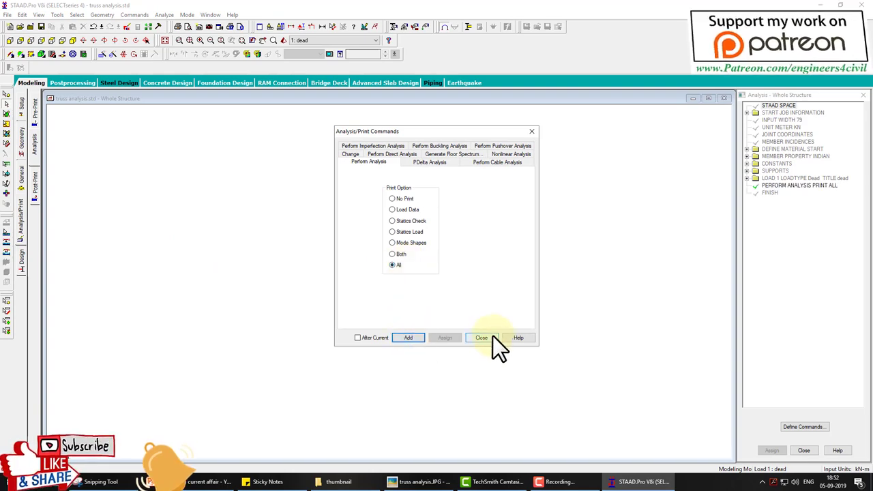
left_click(491, 337)
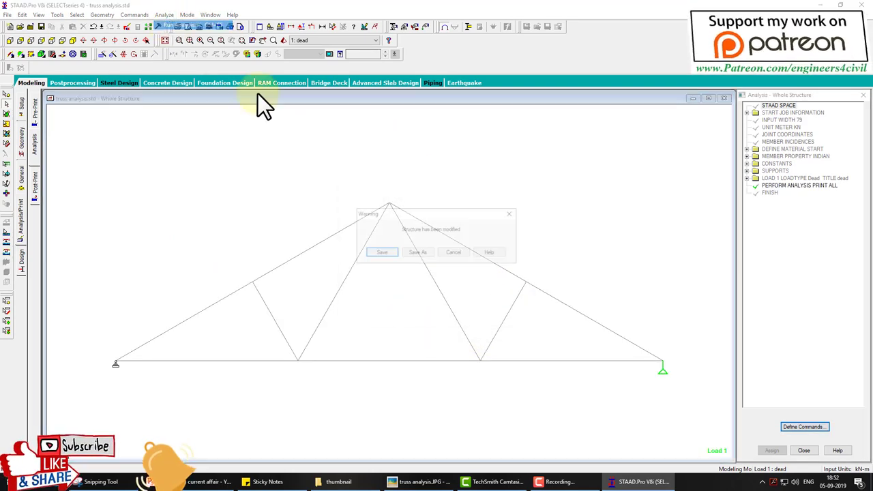
left_click(379, 253)
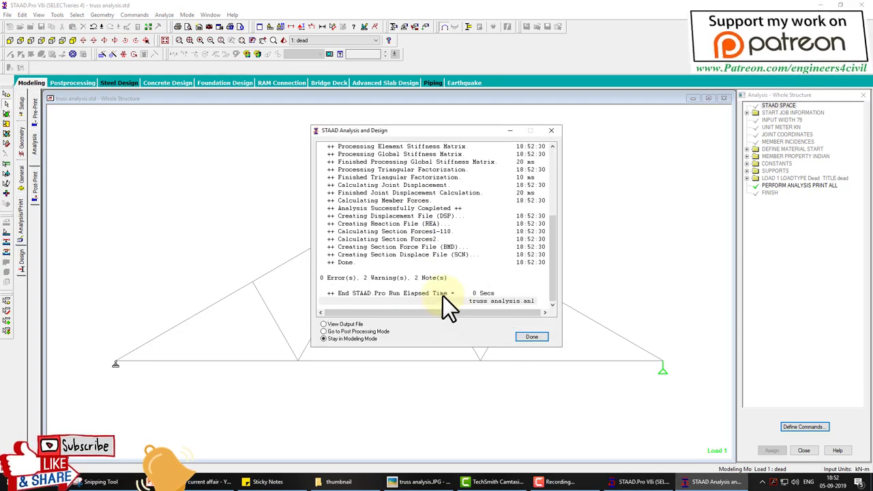
left_click(532, 338)
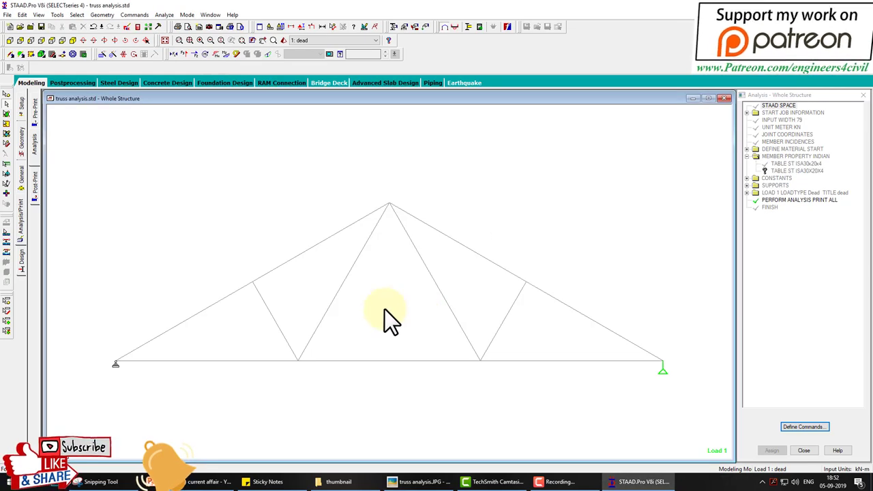
Inspect the shear and bending results of the upper left rafter member for the dead load case
double_click(302, 254)
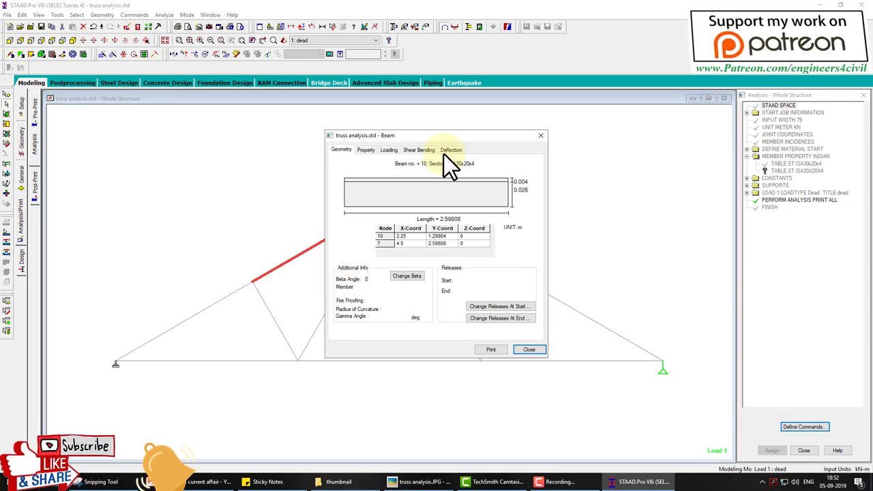
left_click(424, 151)
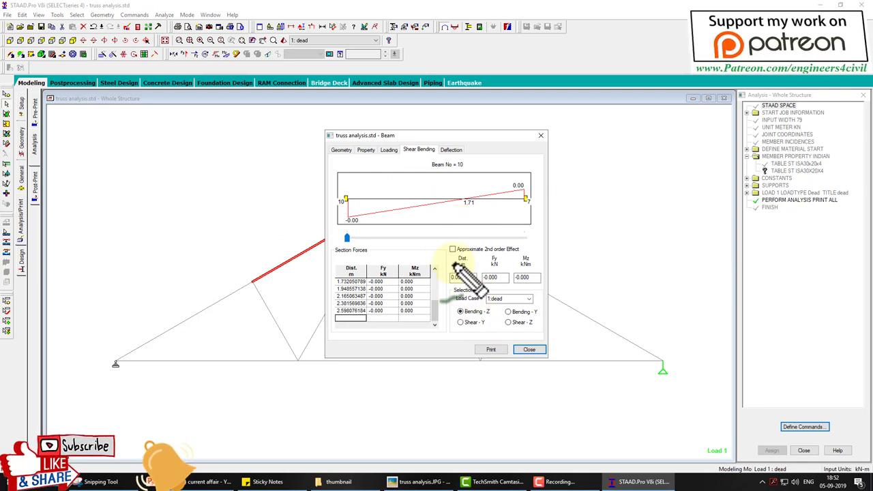
left_click_drag(429, 217, 568, 166)
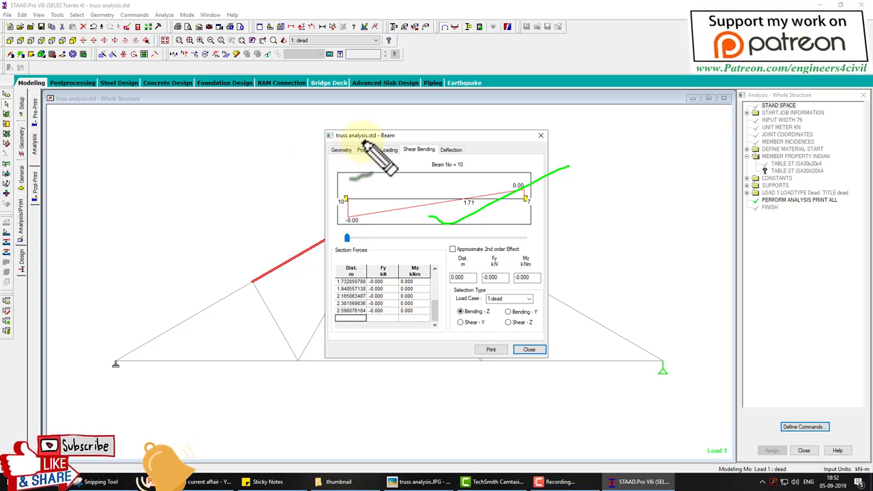
left_click_drag(379, 215, 600, 145)
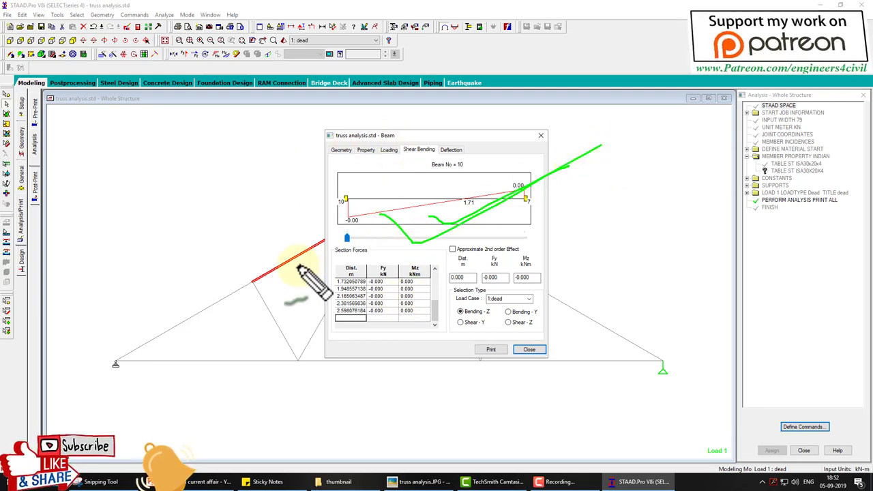
left_click_drag(300, 253, 293, 300)
key("Escape")
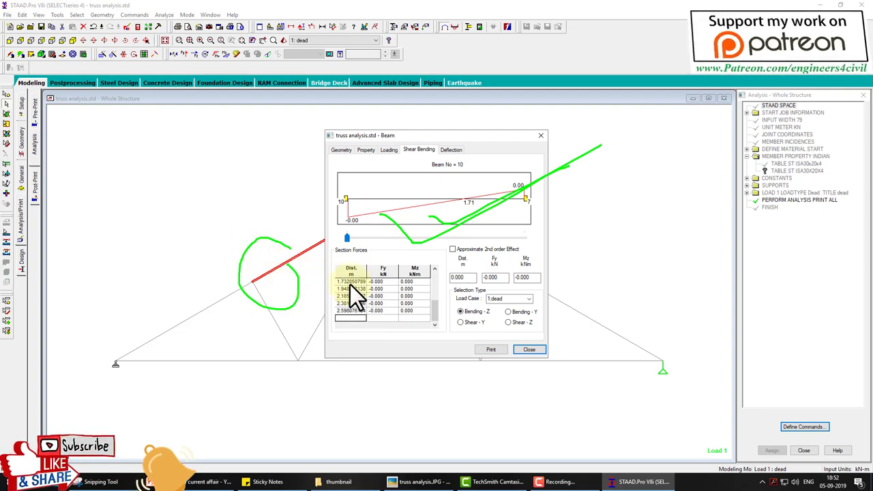
left_click(530, 350)
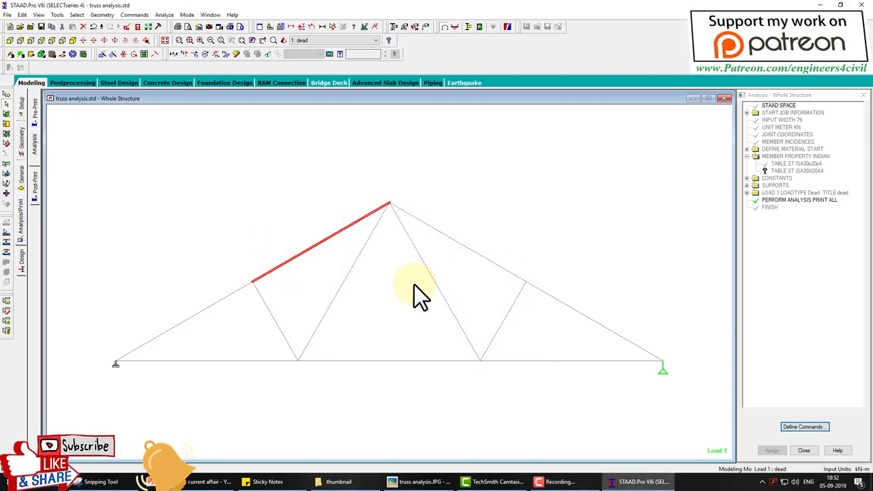
Create a beam specification of type Truss and assign it to all members in the view, deleting the outdated result files
left_click(24, 176)
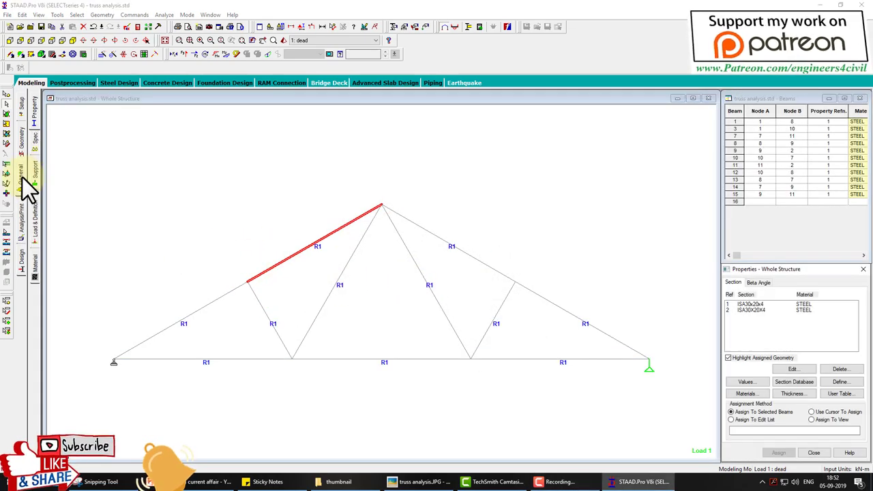
left_click(35, 140)
left_click(810, 372)
left_click(852, 303)
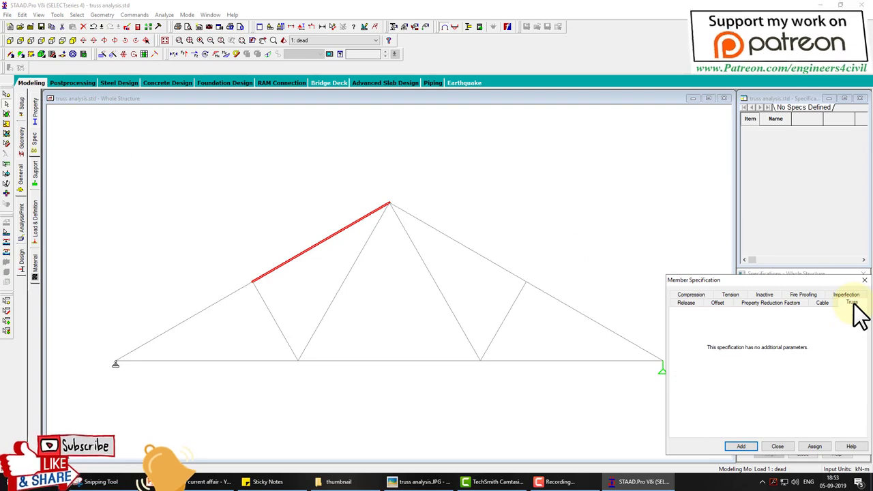
left_click(750, 446)
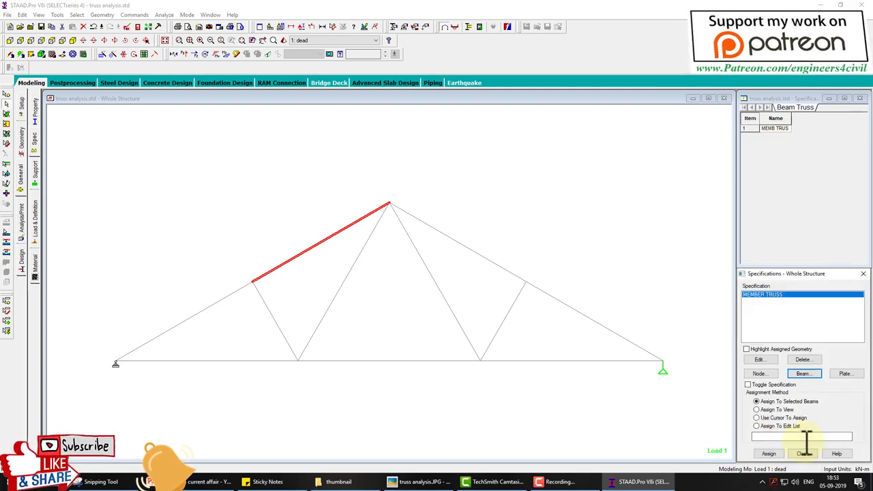
left_click(771, 455)
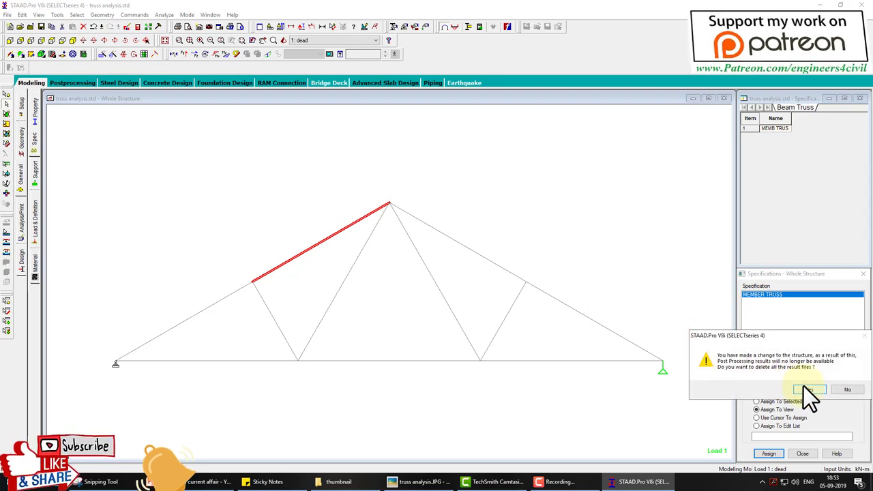
left_click(806, 390)
left_click(356, 230)
Rerun the analysis with the truss specification applied and close the finished analysis window, staying in modeling mode
left_click(167, 15)
left_click(171, 23)
left_click(382, 250)
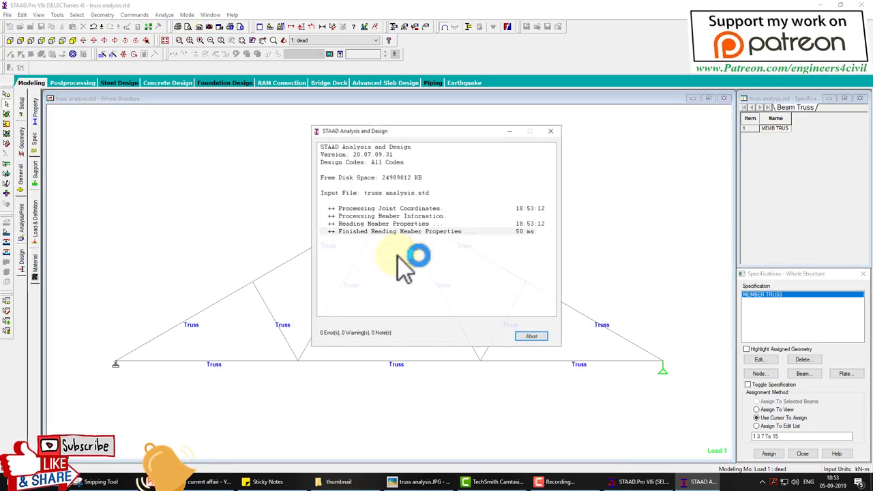
left_click(536, 335)
Recheck the shear and bending results of the upper left rafter member with its truss specification, and close the member's details
left_click(323, 243)
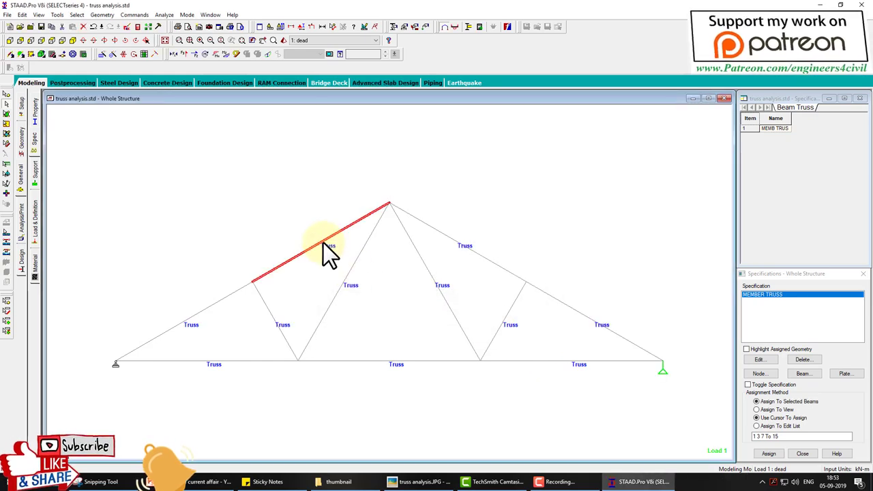
double_click(324, 244)
left_click(429, 151)
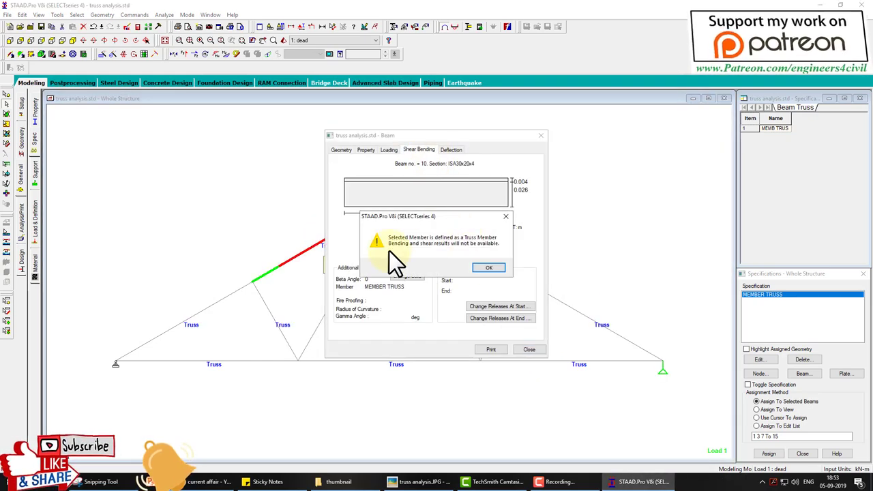
key("ctrl+shift+d")
mouse_move(508, 238)
left_mouse_down()
mouse_move(498, 230)
mouse_move(546, 254)
mouse_move(324, 222)
left_mouse_up()
key("Escape")
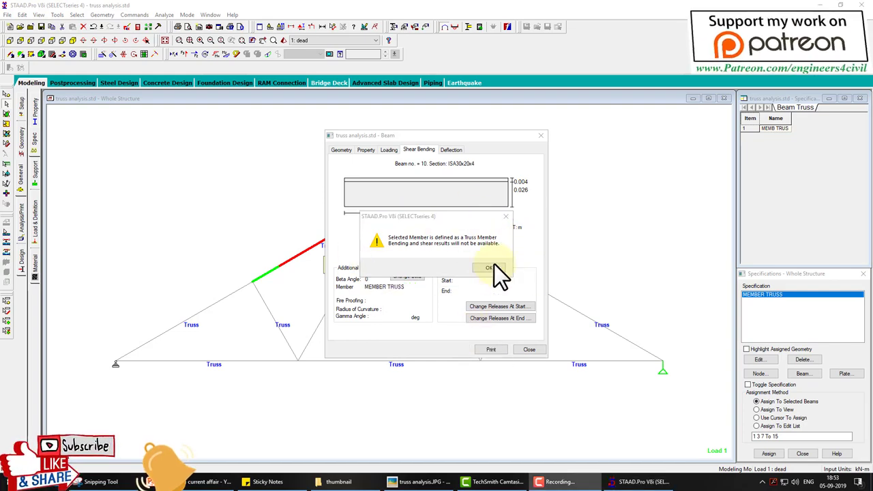
left_click(491, 267)
left_click(529, 349)
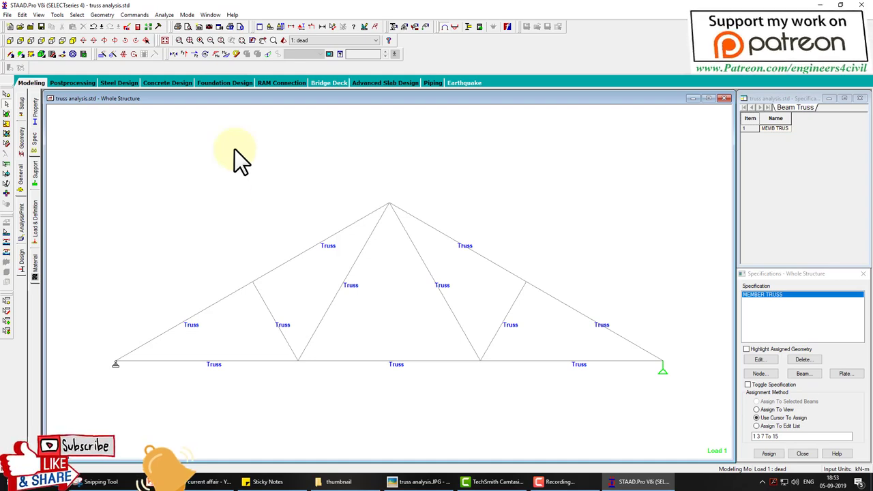
Display the axial force diagram of the whole truss for the dead load case
left_click(174, 55)
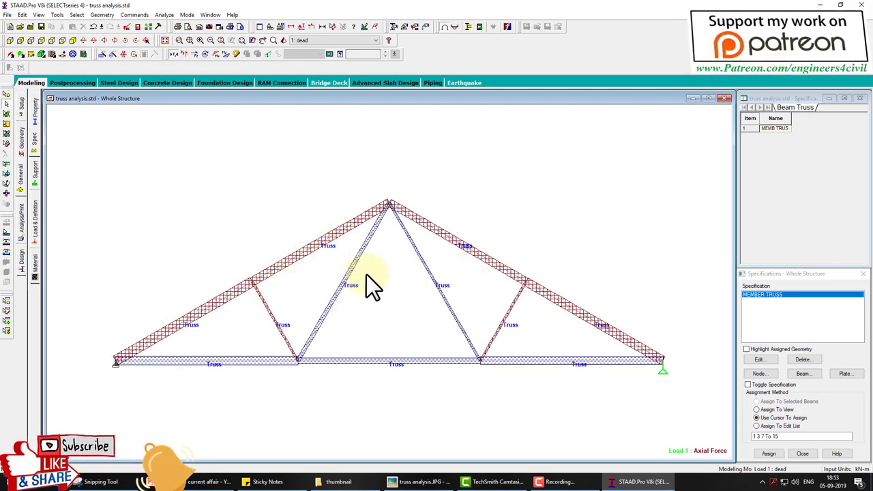
middle_click_drag(410, 322, 432, 269)
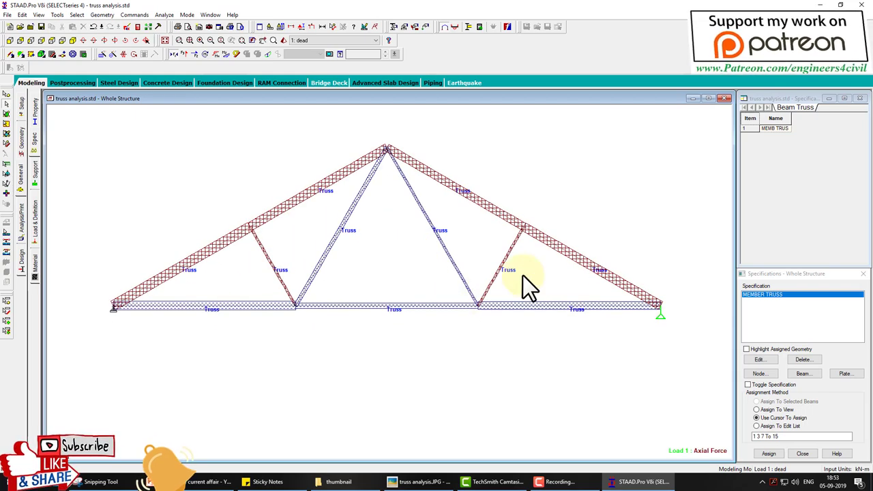
left_click(461, 275)
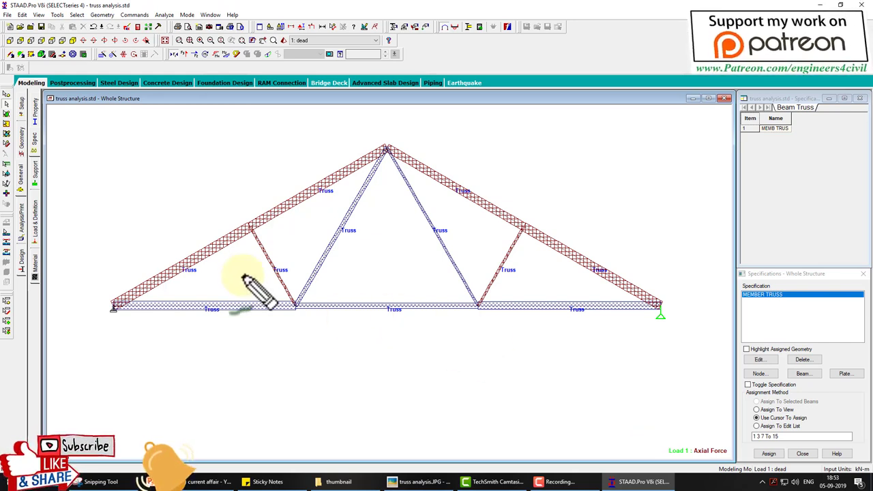
mouse_move(223, 252)
left_mouse_down()
mouse_move(223, 293)
mouse_move(212, 302)
left_mouse_up()
left_click_drag(235, 268, 251, 268)
mouse_move(249, 263)
left_mouse_down()
mouse_move(261, 281)
mouse_move(249, 290)
mouse_move(287, 272)
left_mouse_up()
mouse_move(381, 225)
left_mouse_down()
mouse_move(384, 243)
mouse_move(338, 217)
left_mouse_up()
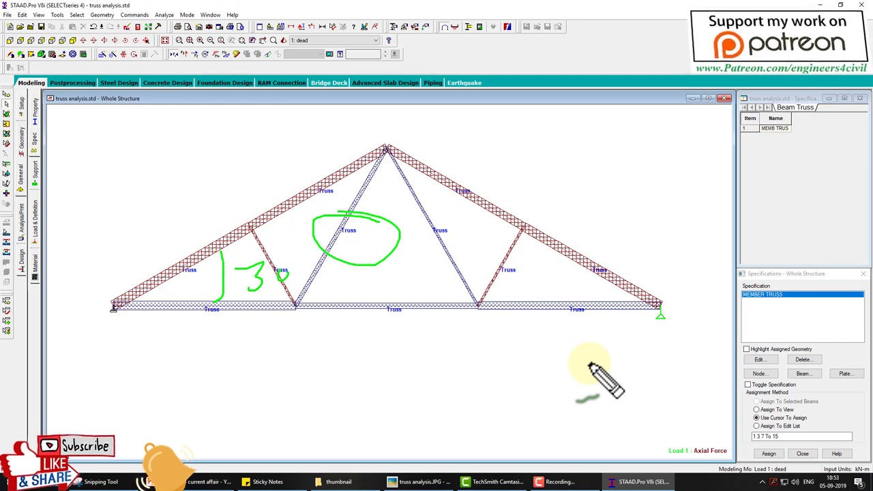